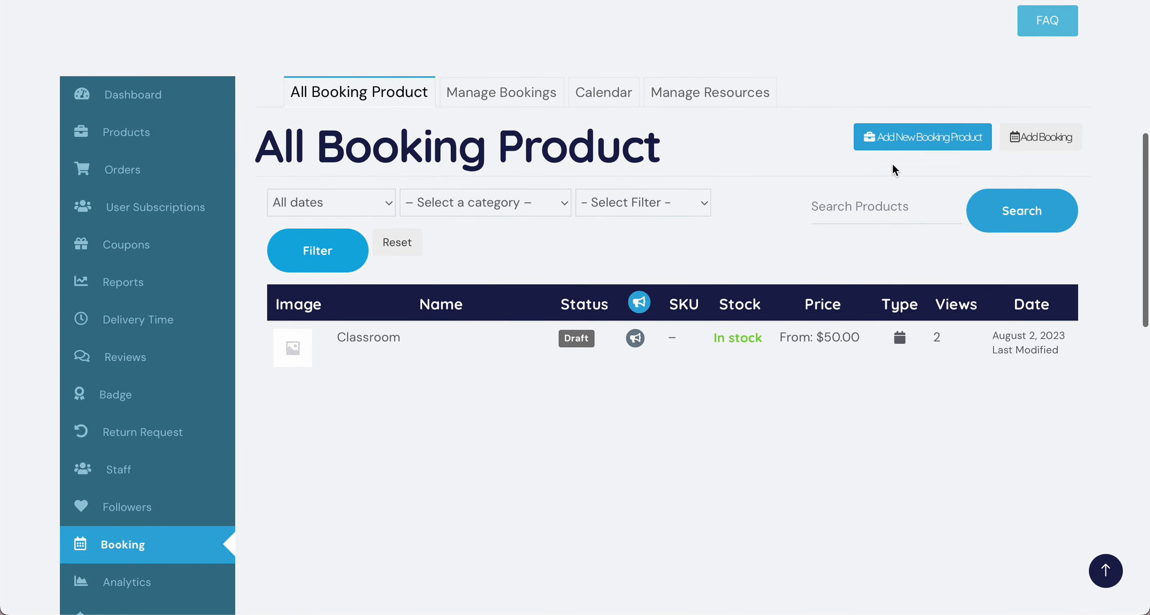
Start a new booking product, title it "Tutoring" and mark it as virtual.
left_click(906, 141)
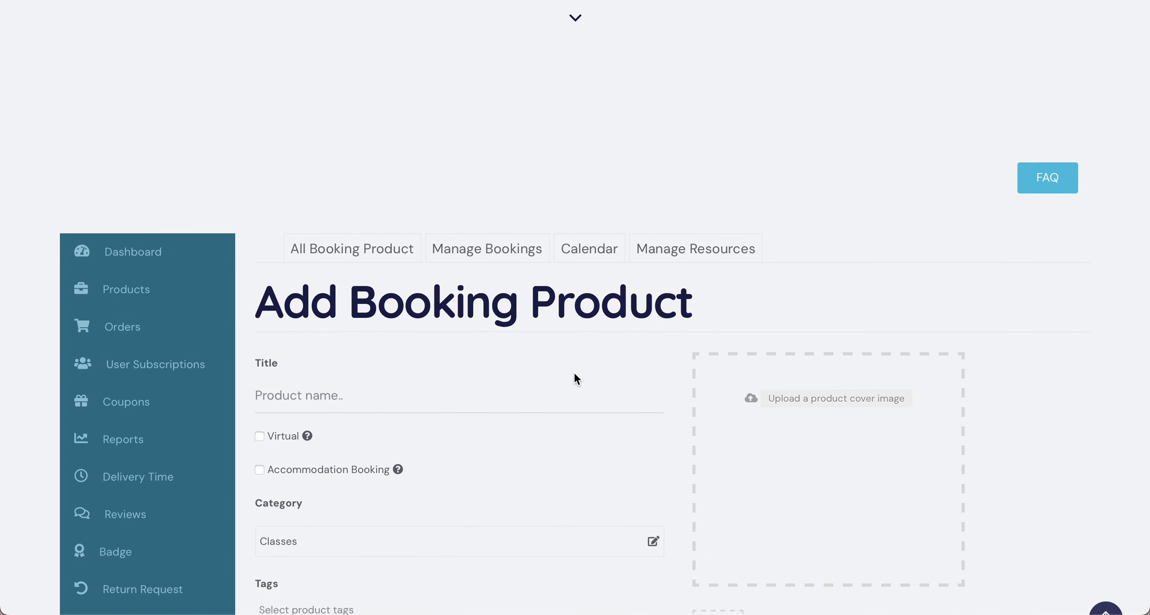
left_click(424, 323)
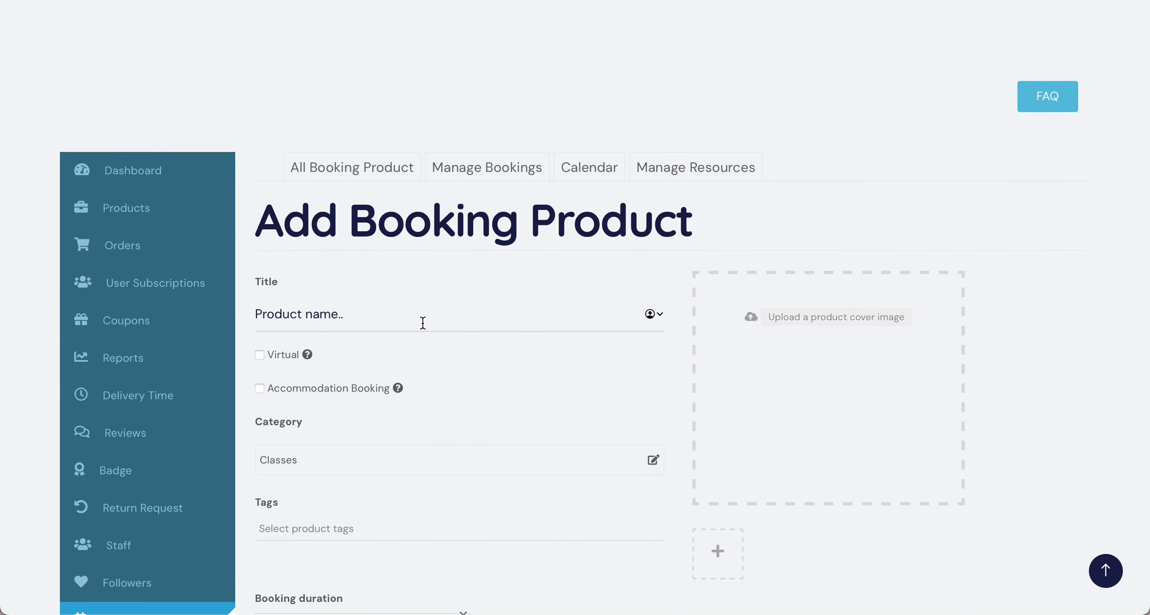
type("Tutort")
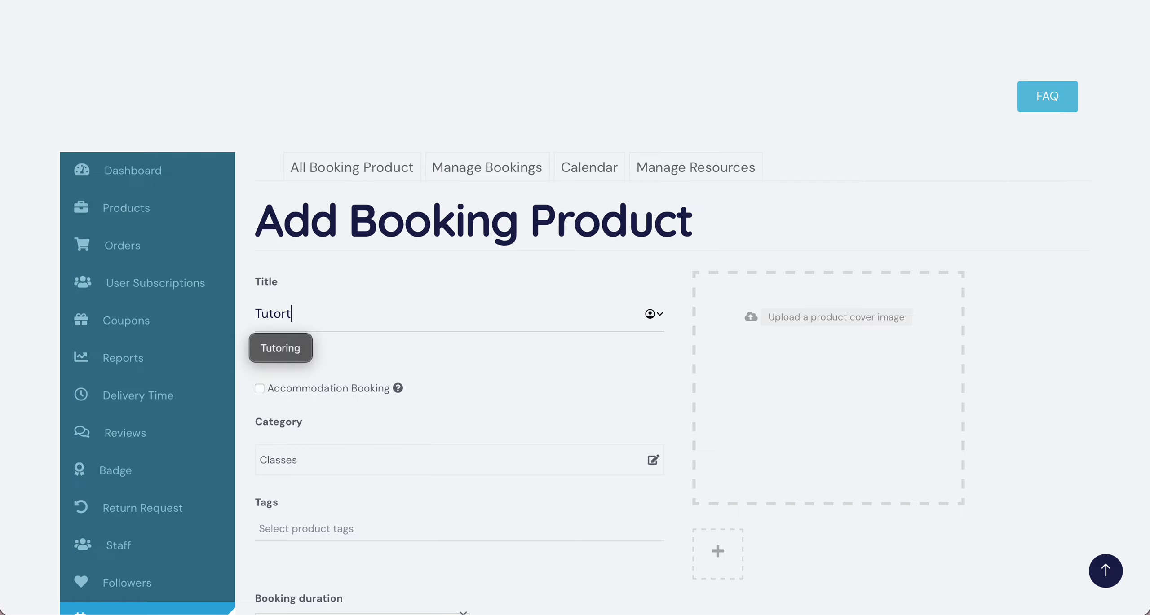
type("i")
key("BackSpace")
key("BackSpace")
type("ing")
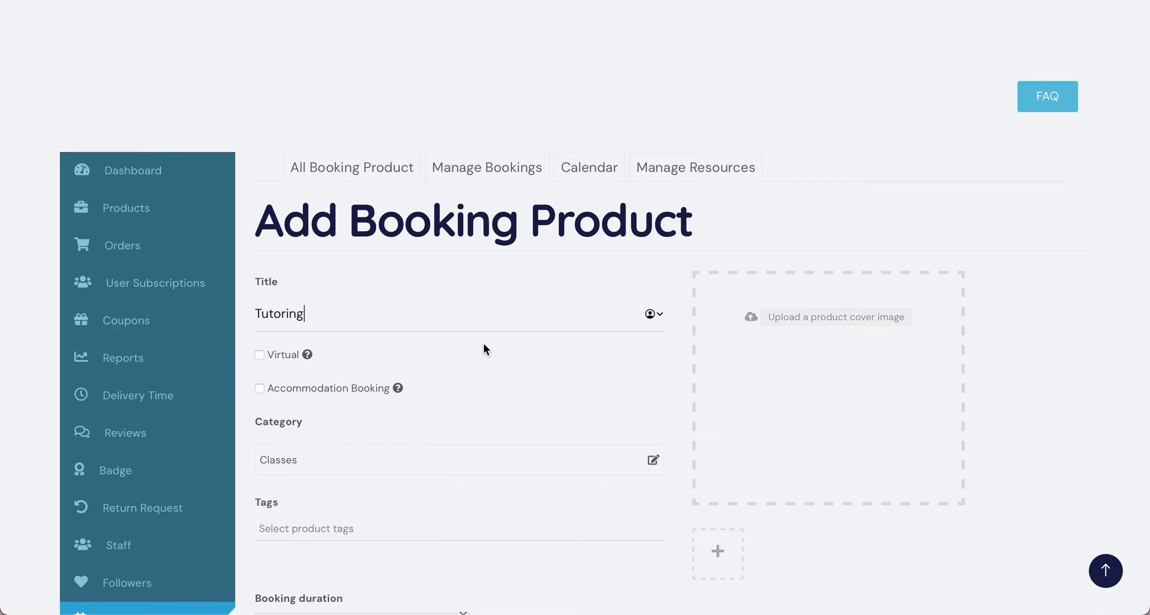
scroll(508, 400, "down", 1)
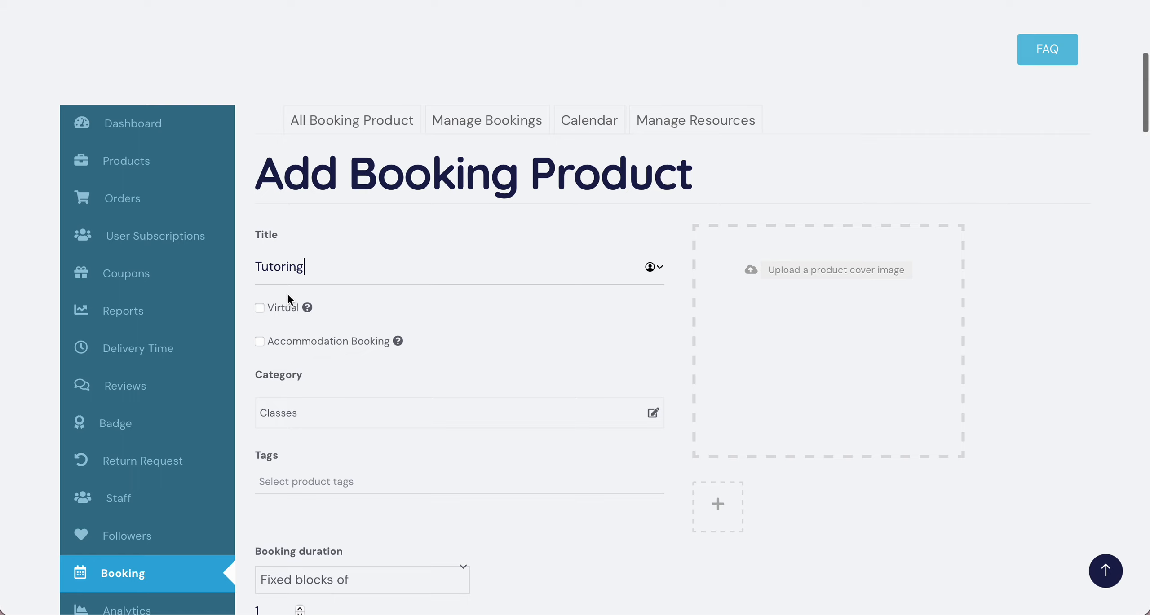
left_click(260, 309)
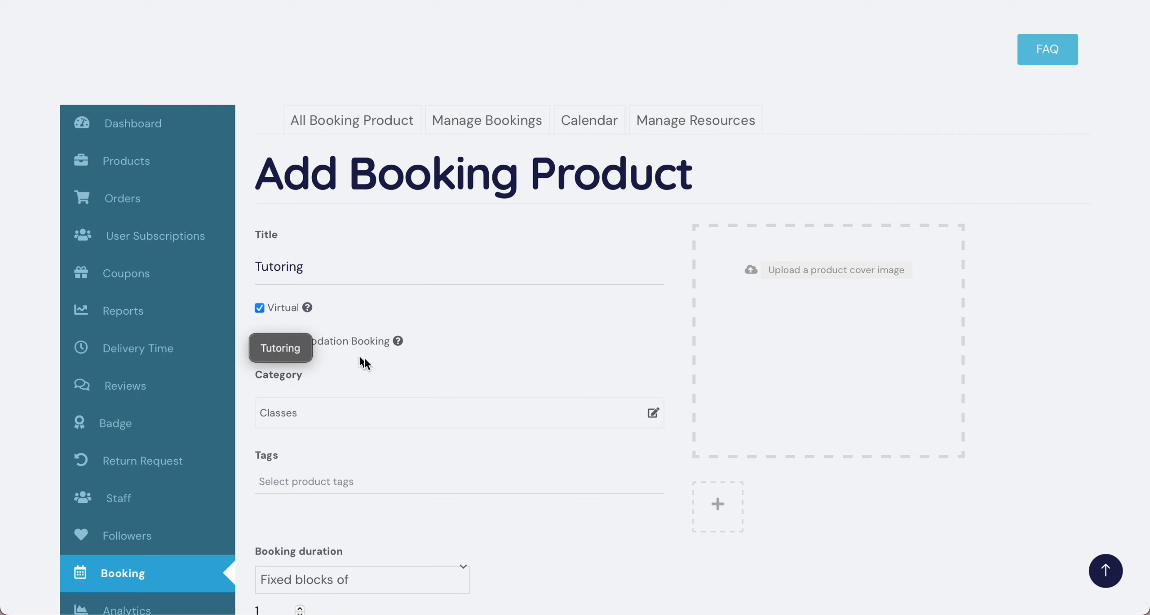
Set the product's category to Services.
scroll(418, 406, "down", 1)
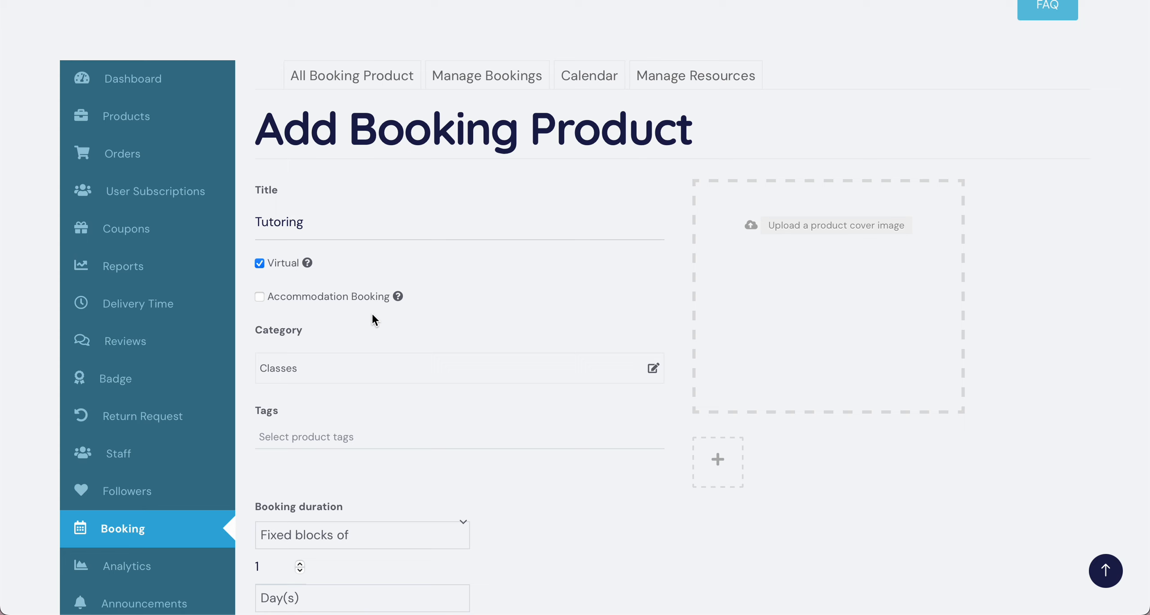
scroll(374, 352, "down", 1)
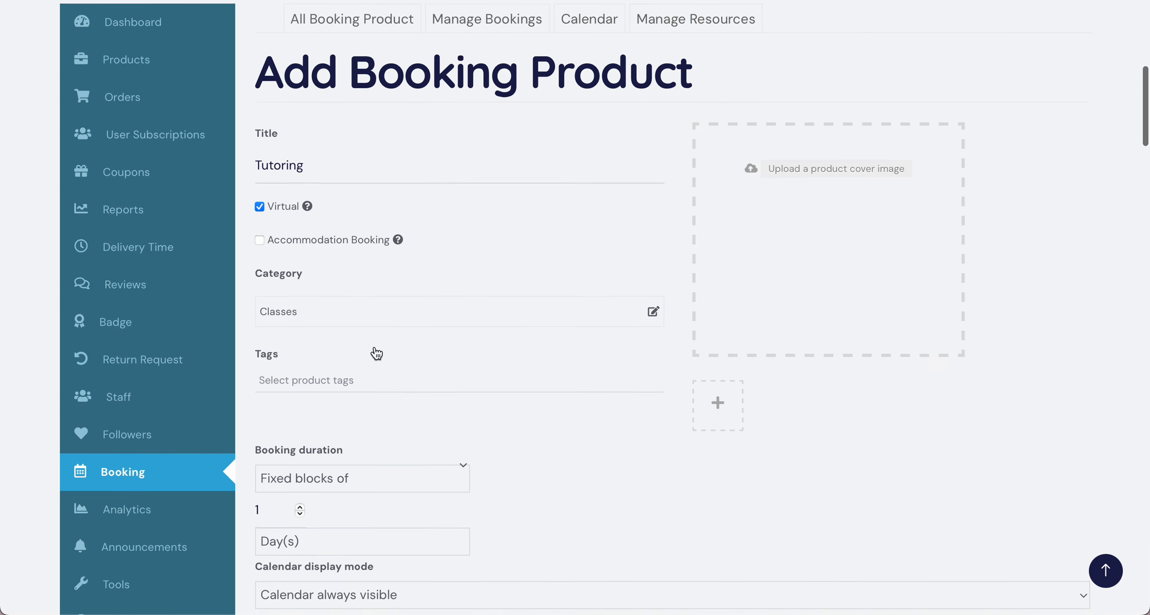
left_click(359, 315)
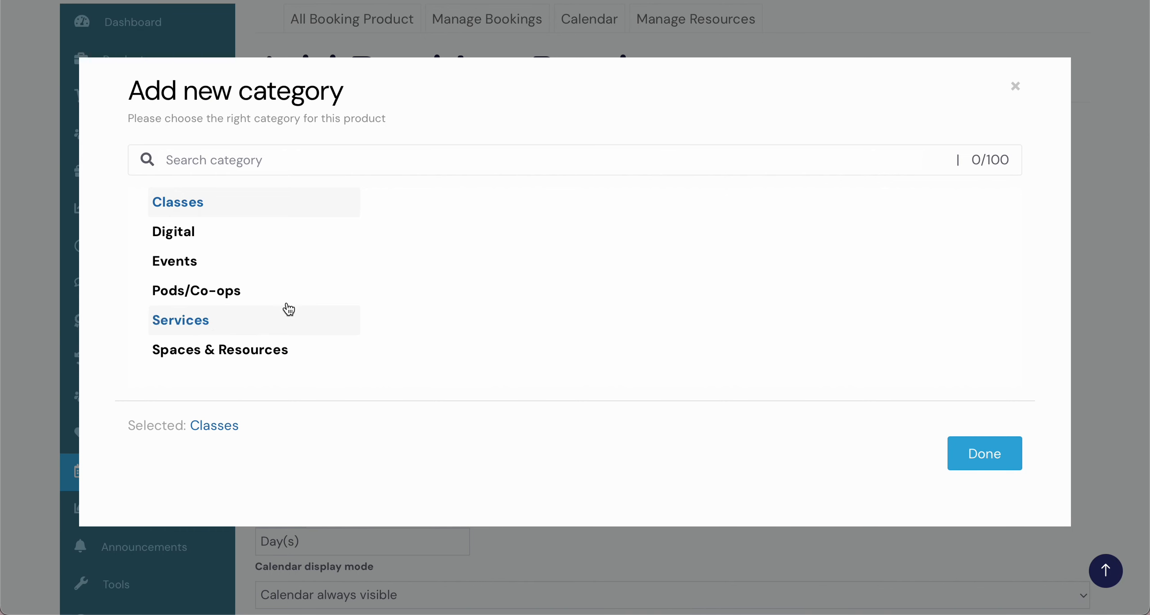
left_click(219, 329)
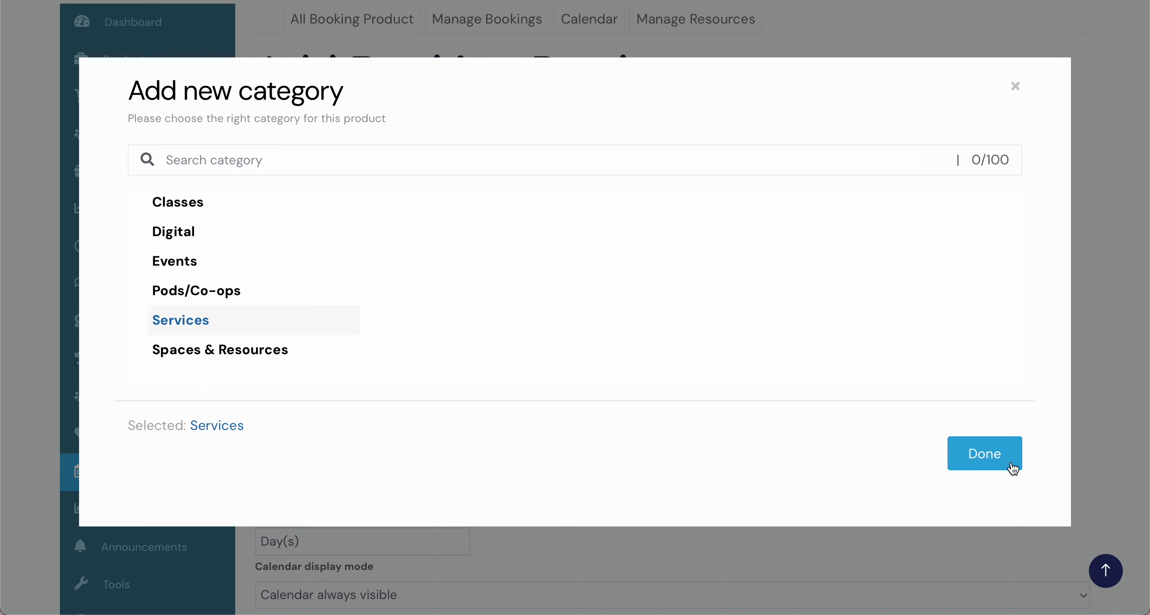
left_click(993, 454)
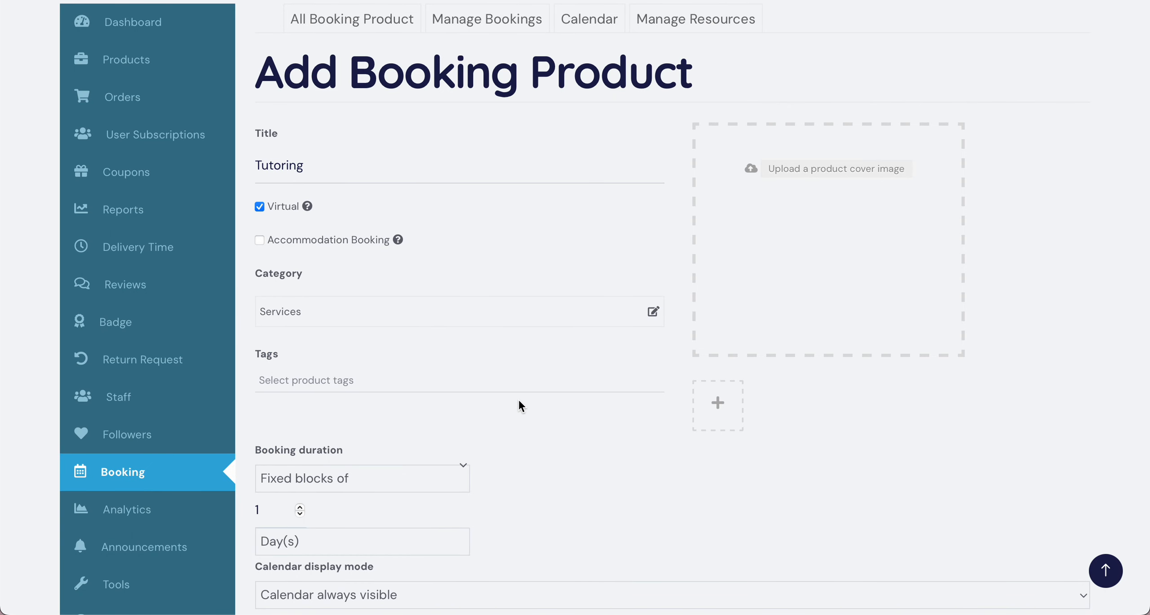
Set the product's cover image to the first media library photo of the woman in a denim jacket.
scroll(518, 398, "down", 1)
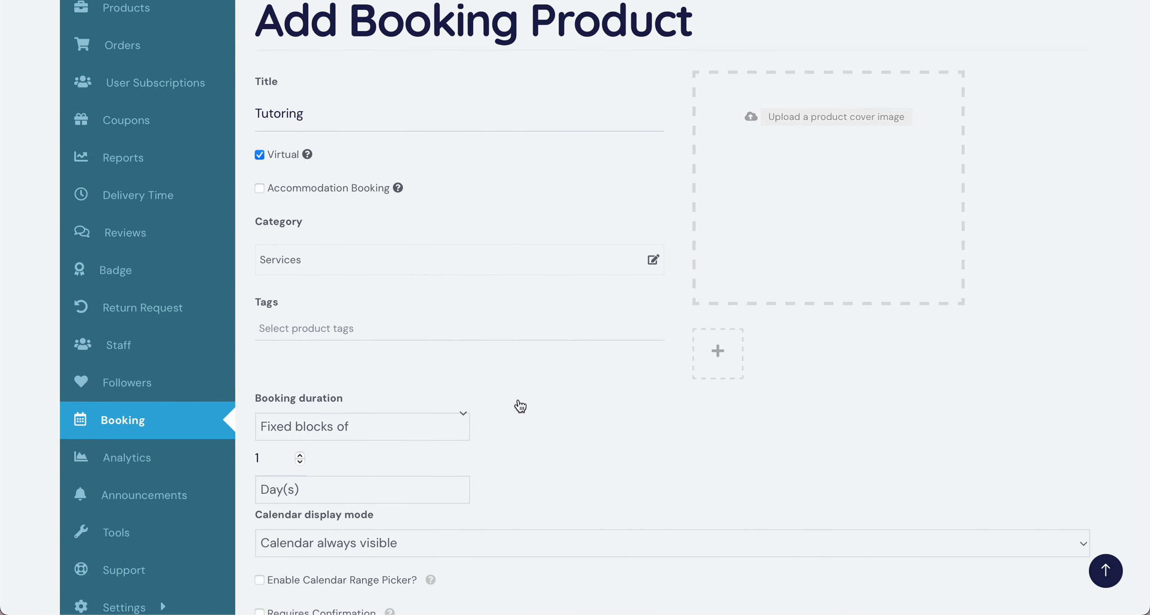
left_click(773, 124)
left_click(174, 82)
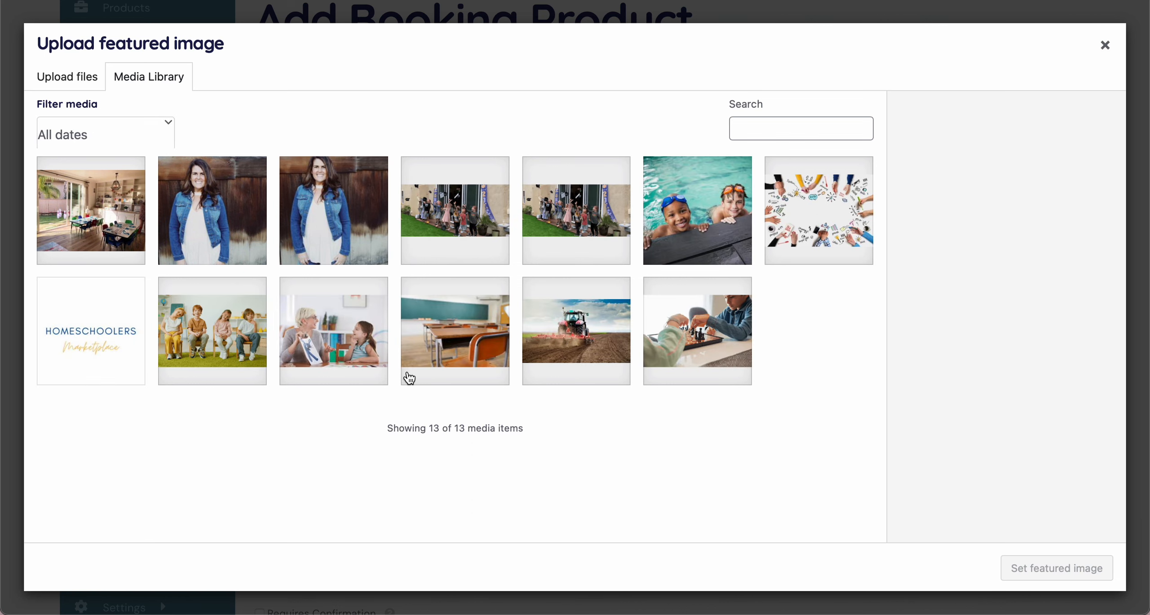
left_click(217, 231)
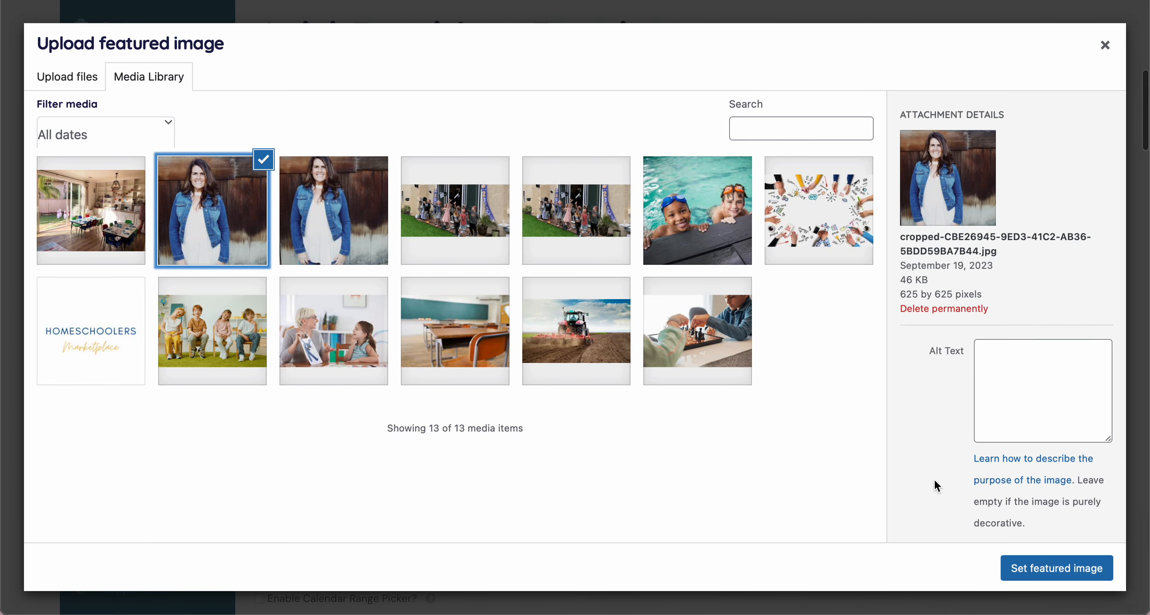
left_click(1056, 569)
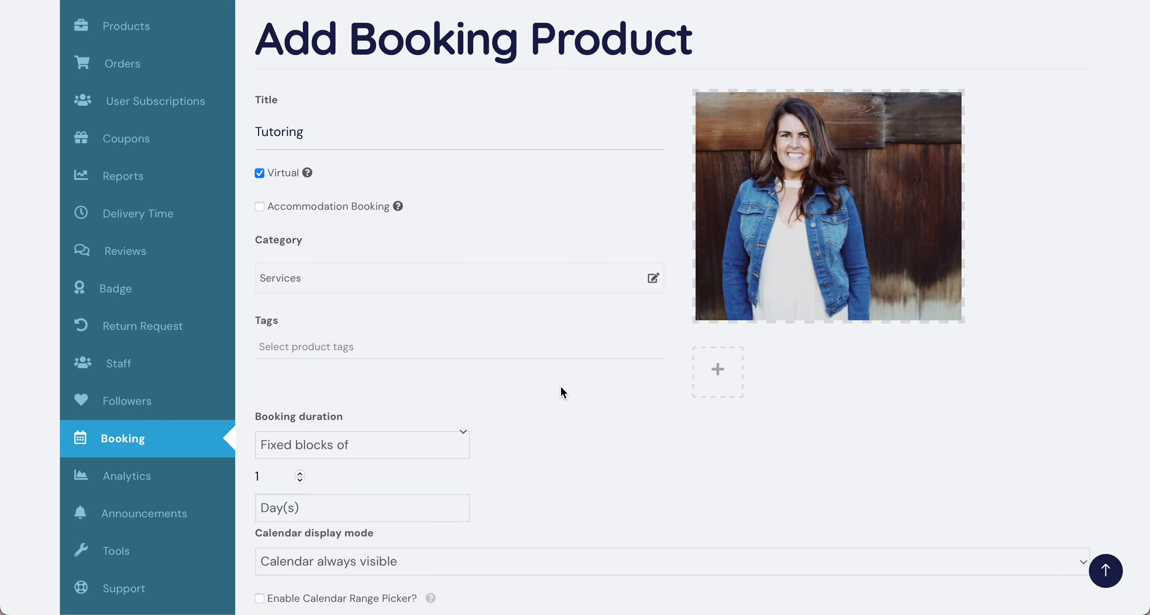
Tag the product with Charter Funds and Special Needs.
scroll(542, 370, "down", 1)
scroll(451, 229, "down", 3)
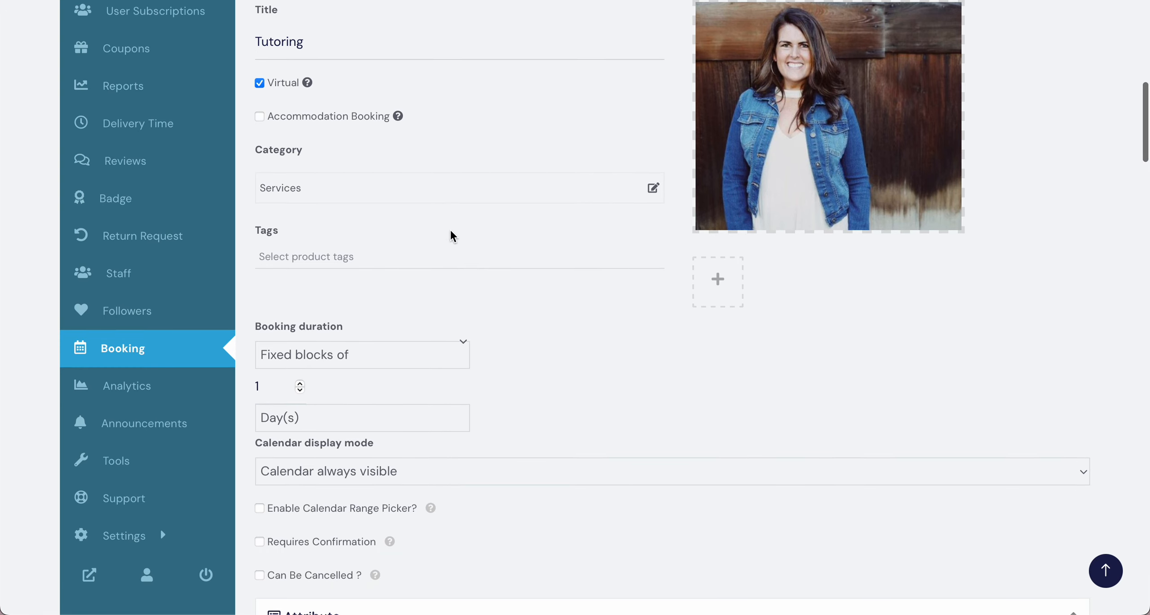
scroll(449, 231, "down", 1)
left_click(403, 218)
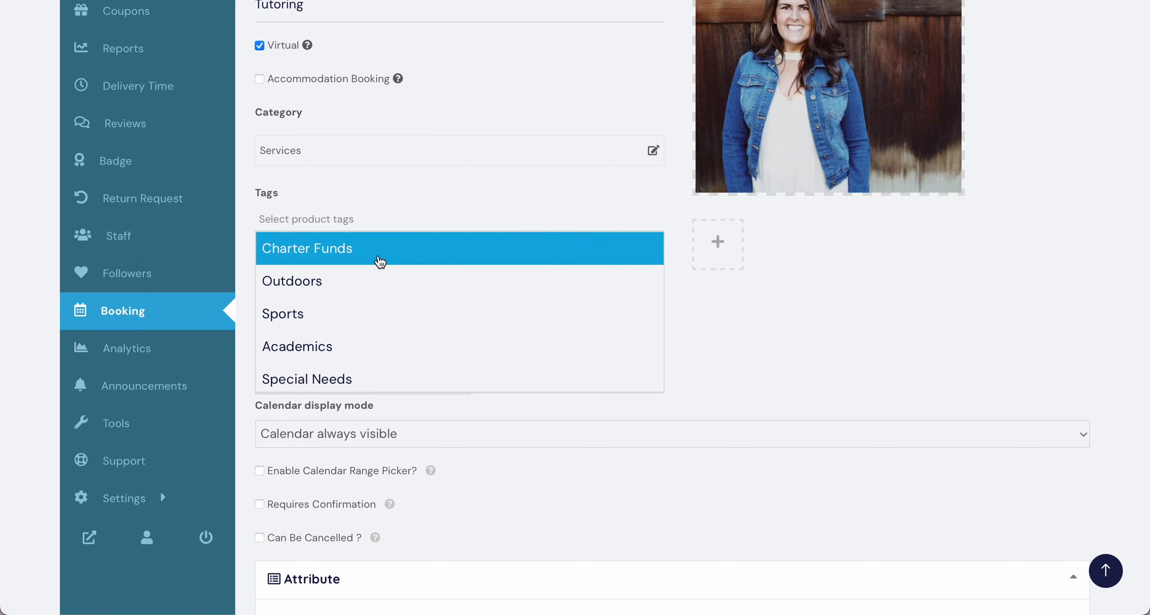
left_click(380, 263)
left_click(383, 224)
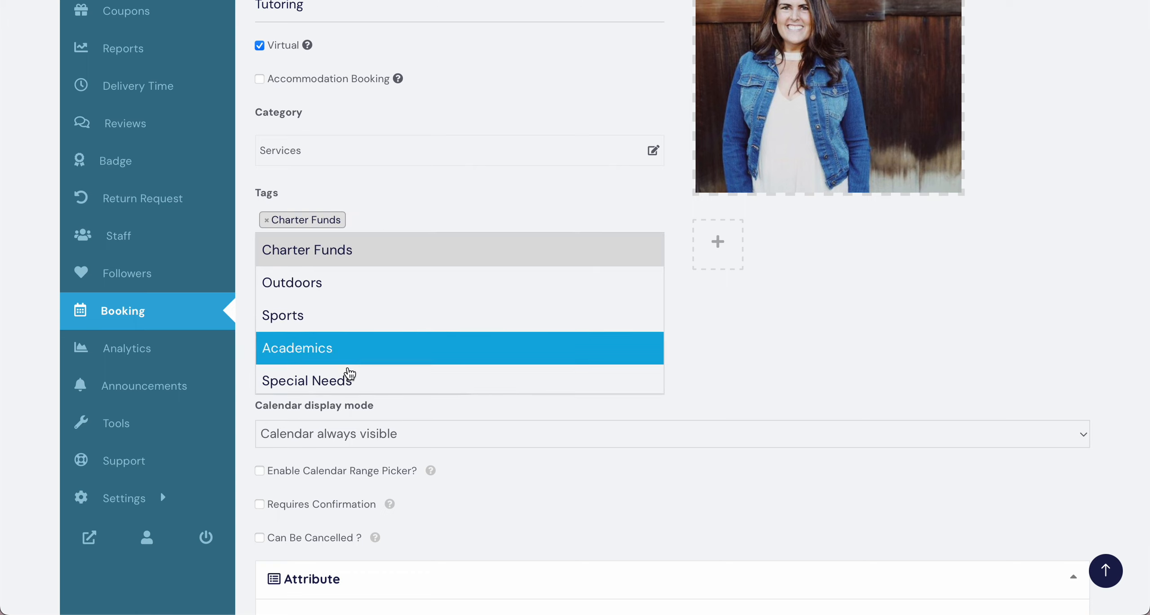
left_click(350, 380)
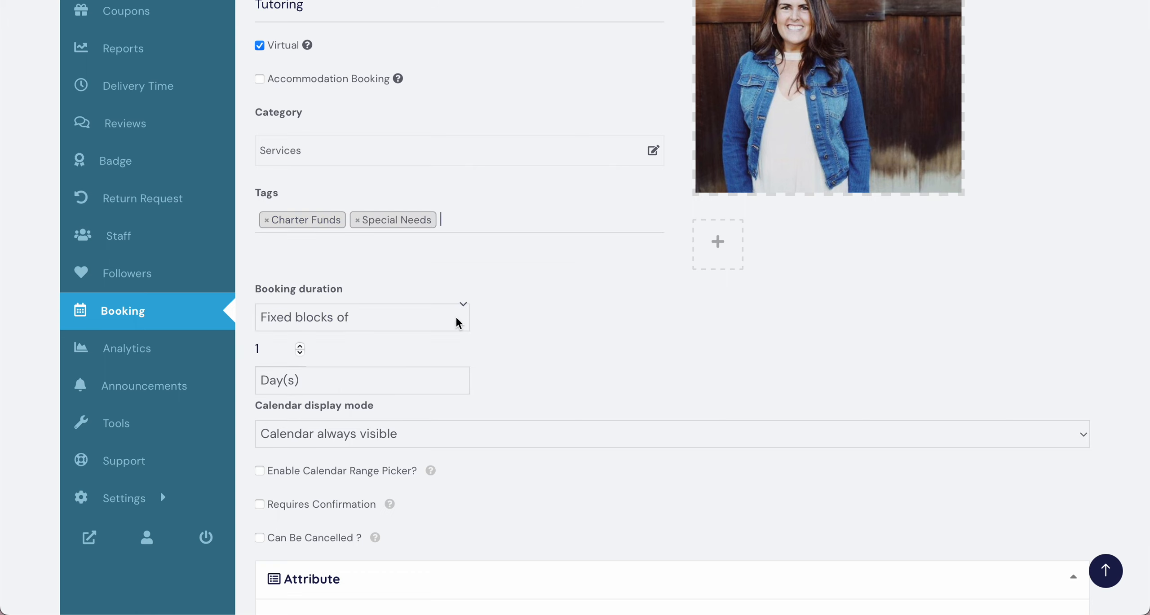
Set the booking duration to fixed blocks of 1 hour.
scroll(510, 333, "down", 1)
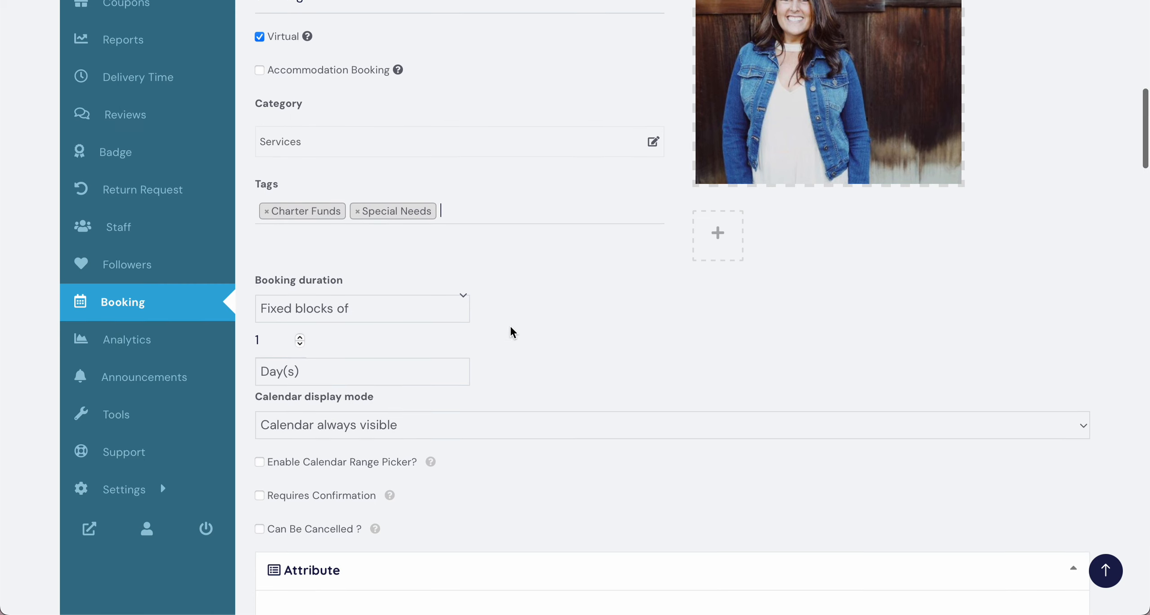
scroll(481, 292, "down", 1)
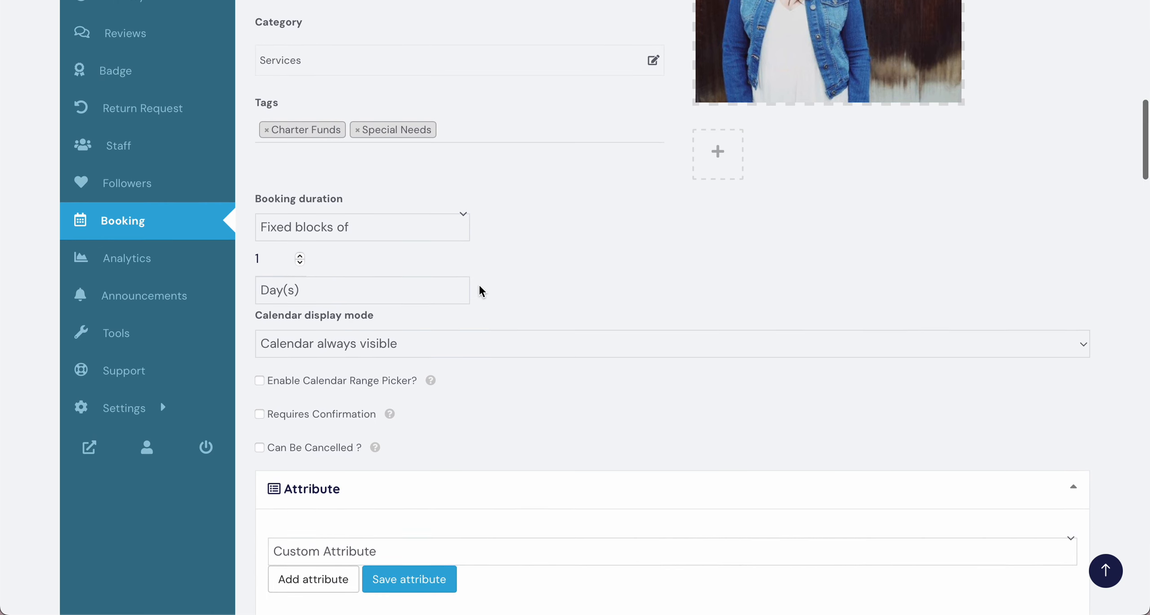
left_click(460, 226)
left_click(521, 205)
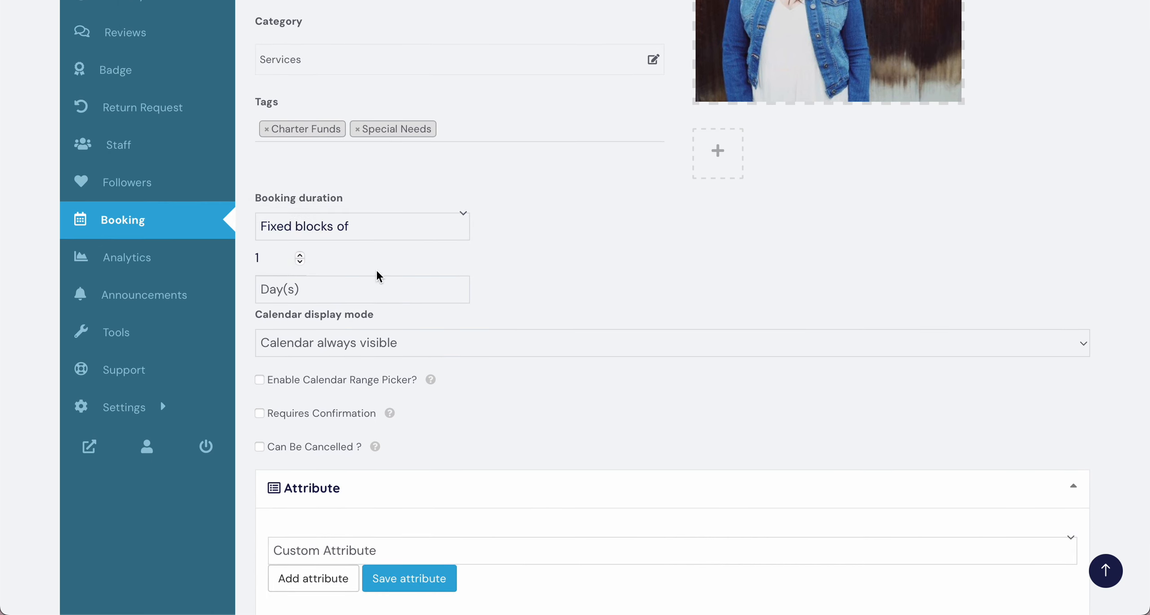
left_click(295, 292)
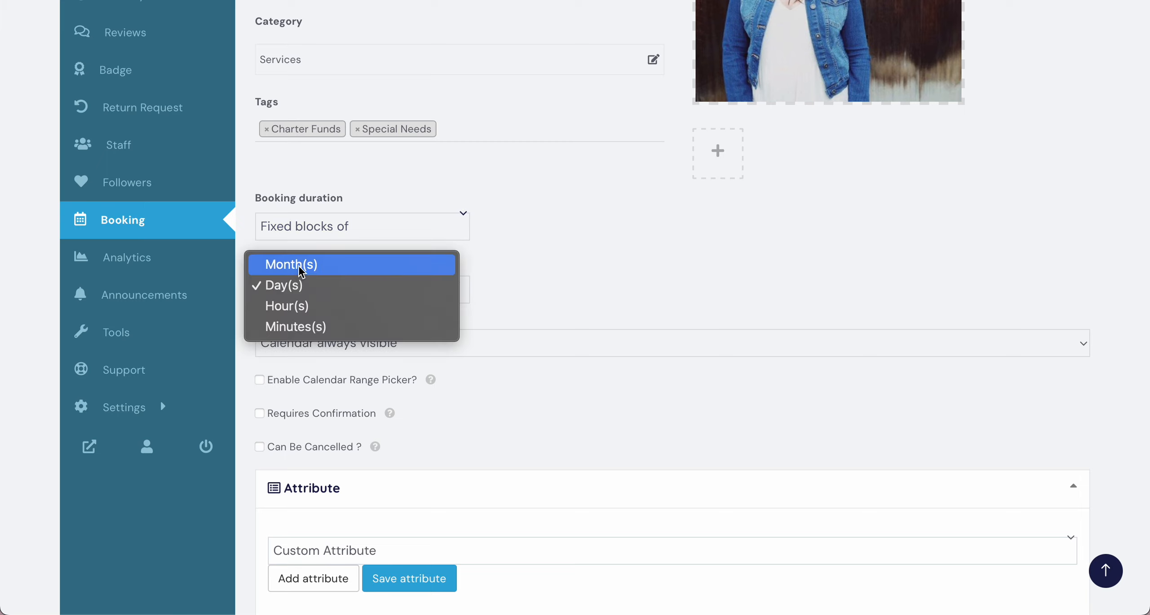
left_click(303, 305)
Make bookings of the product require confirmation, leaving the calendar range picker disabled.
scroll(433, 278, "down", 2)
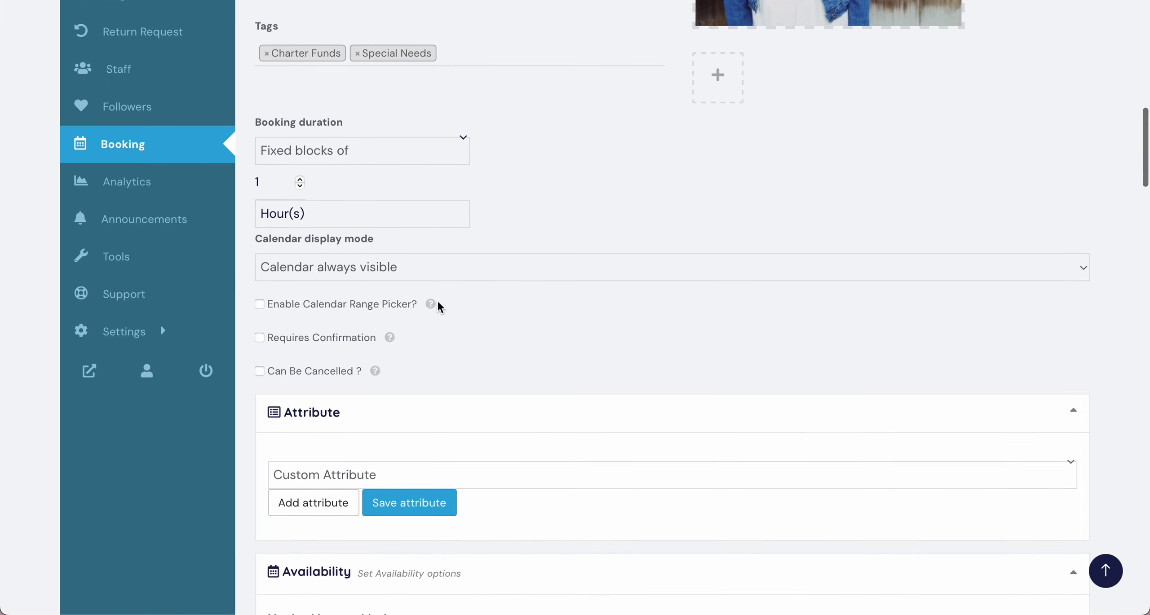
scroll(431, 274, "down", 1)
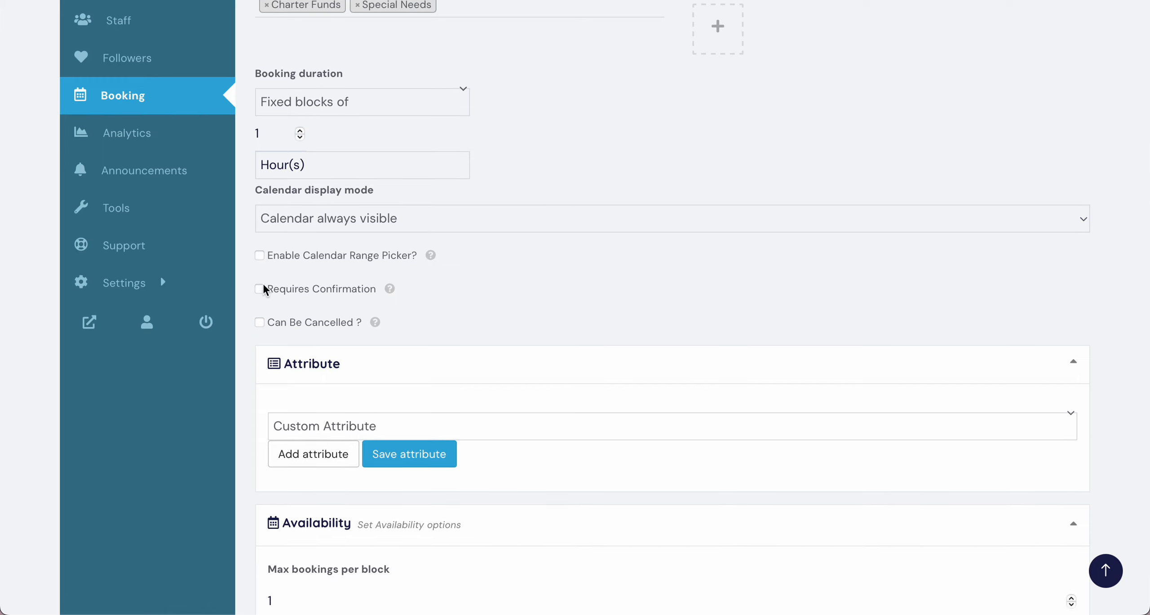
left_click(259, 256)
left_click(259, 256)
left_click(259, 288)
scroll(436, 312, "down", 1)
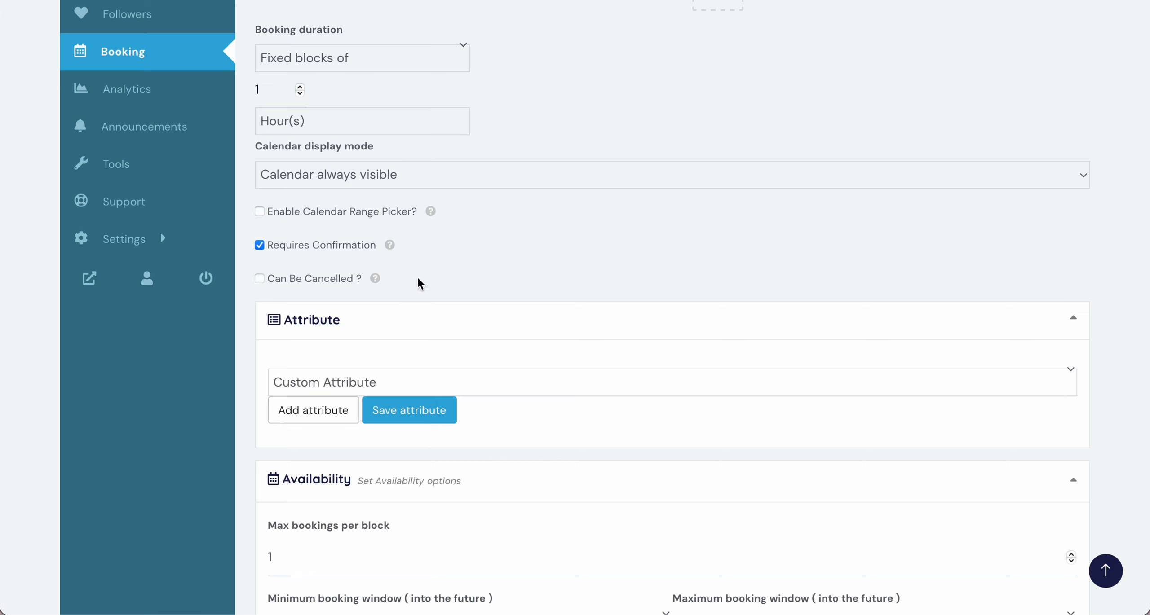
mouse_move(389, 247)
Allow bookings to be cancelled up to 3 days before the start date.
mouse_move(377, 279)
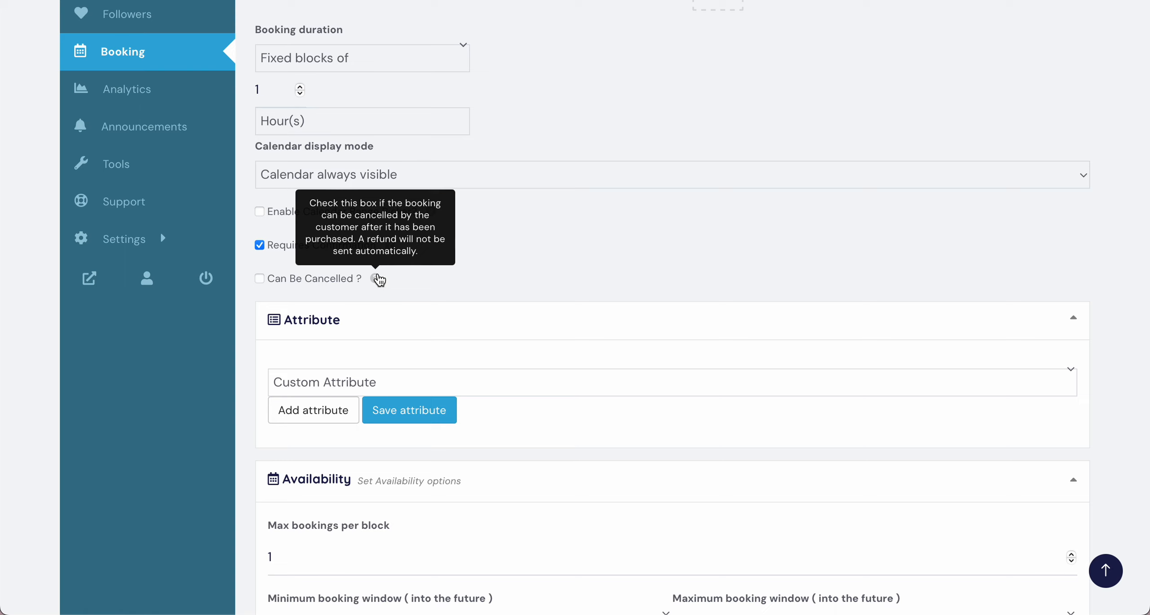
left_click(260, 279)
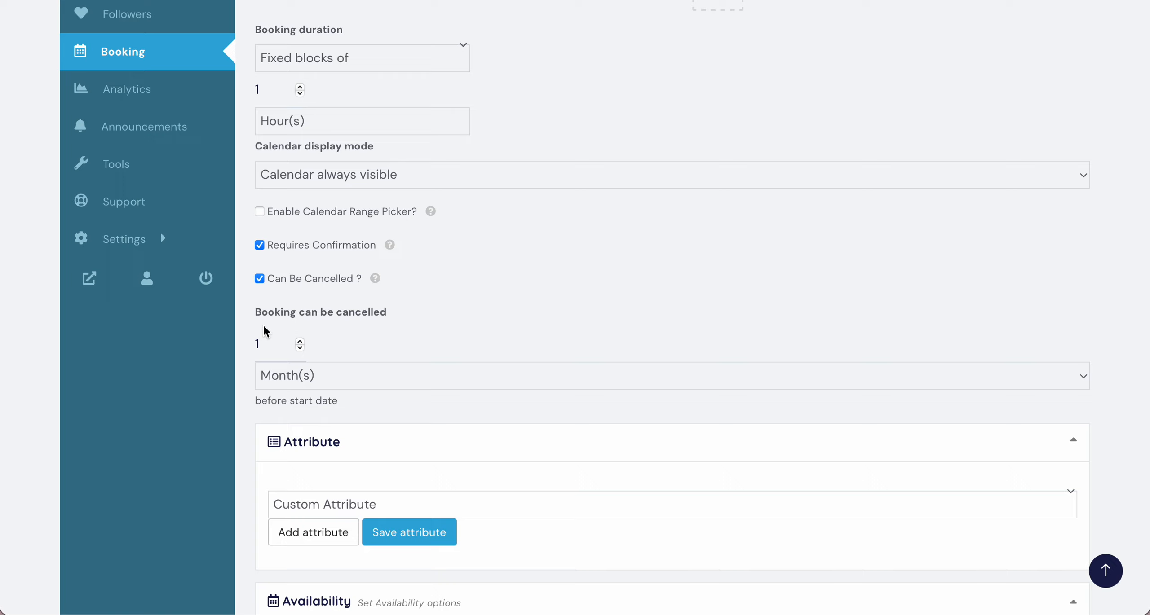
left_click(296, 381)
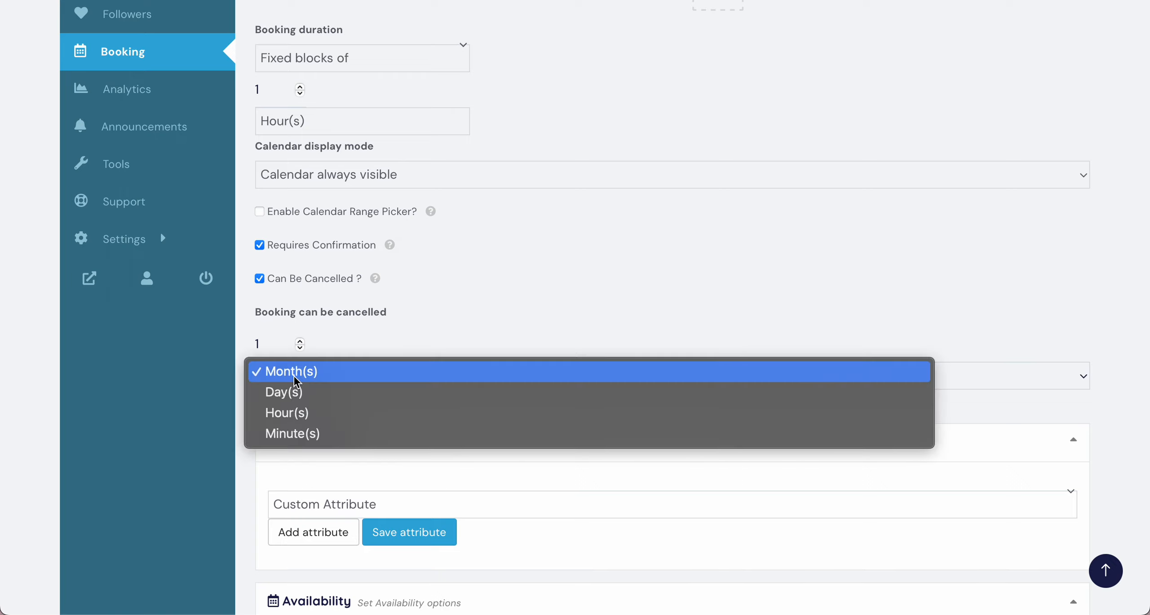
left_click(300, 400)
left_click(300, 341)
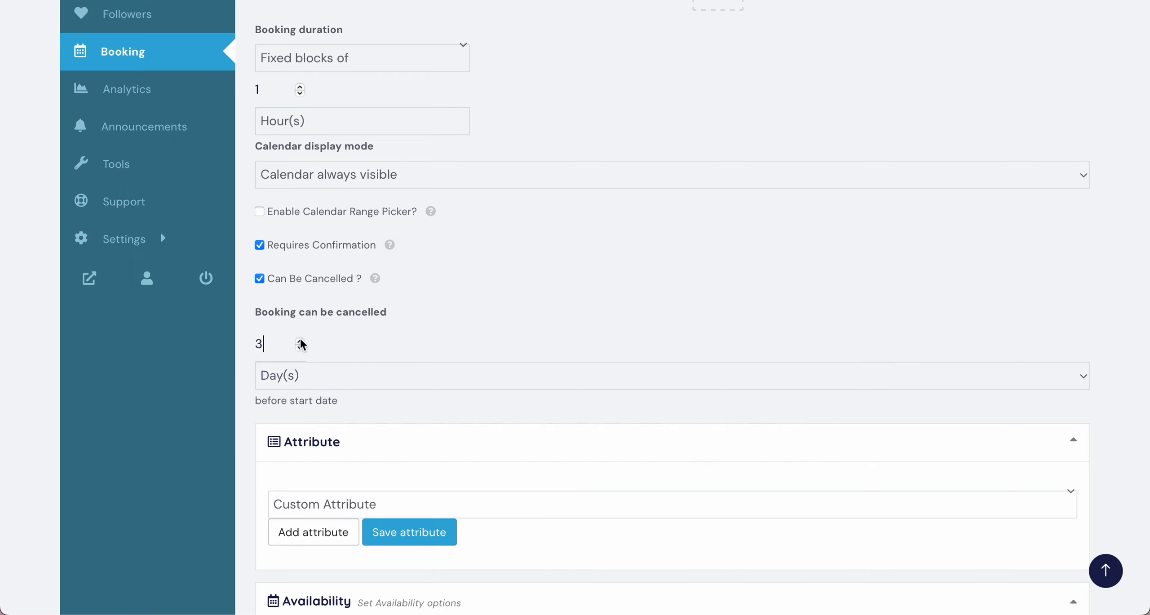
left_click(300, 342)
Add the Age attribute to the booking product.
scroll(354, 359, "down", 1)
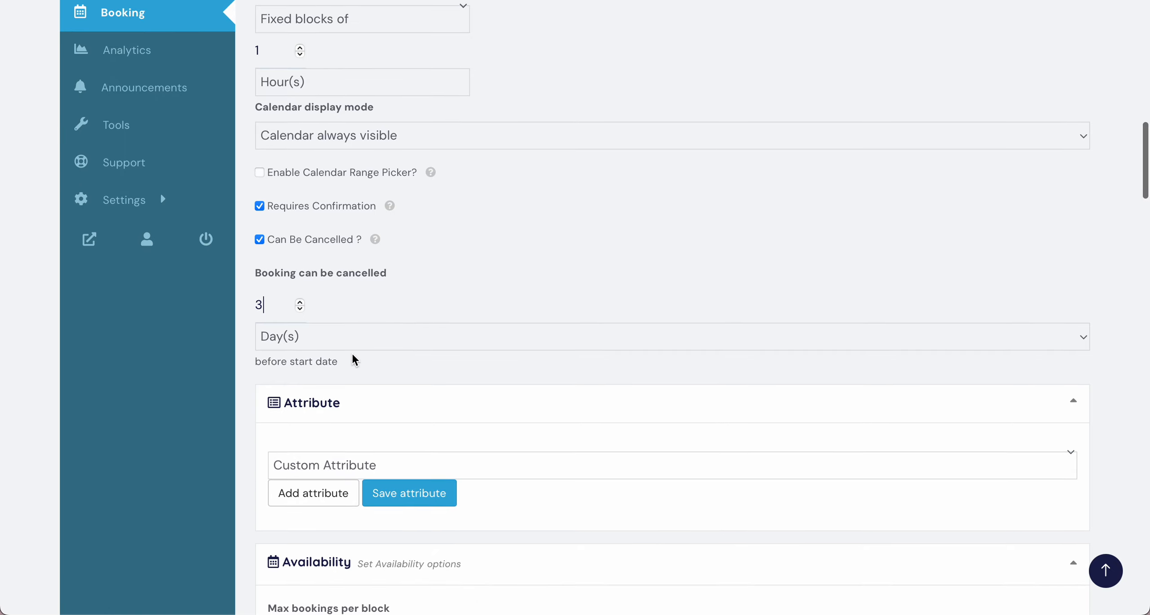
scroll(354, 359, "down", 3)
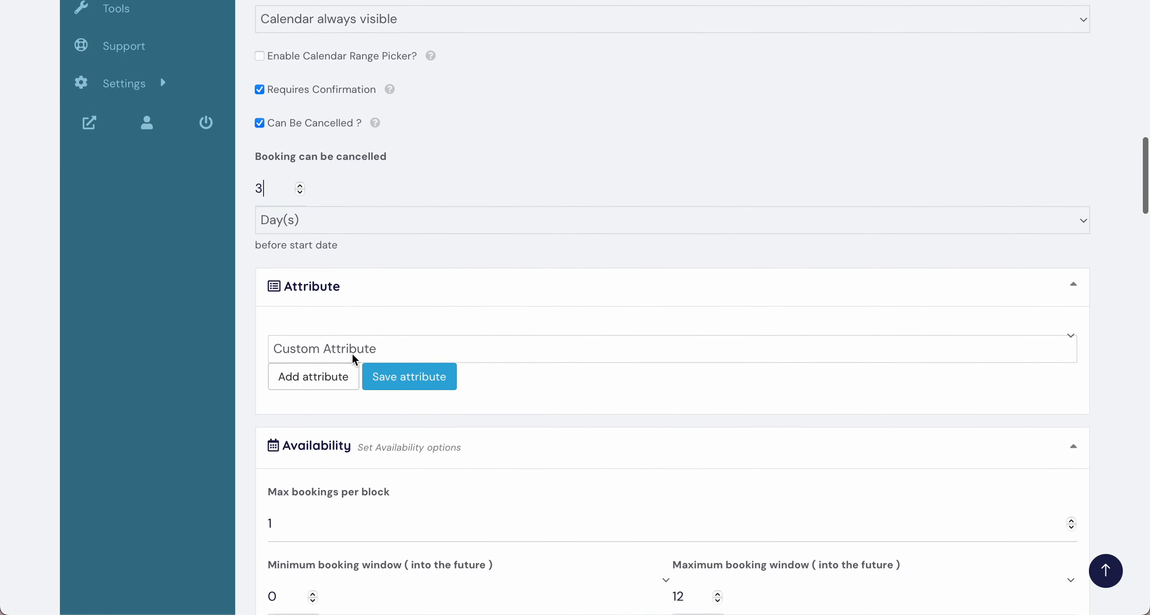
scroll(342, 336, "down", 1)
left_click(344, 330)
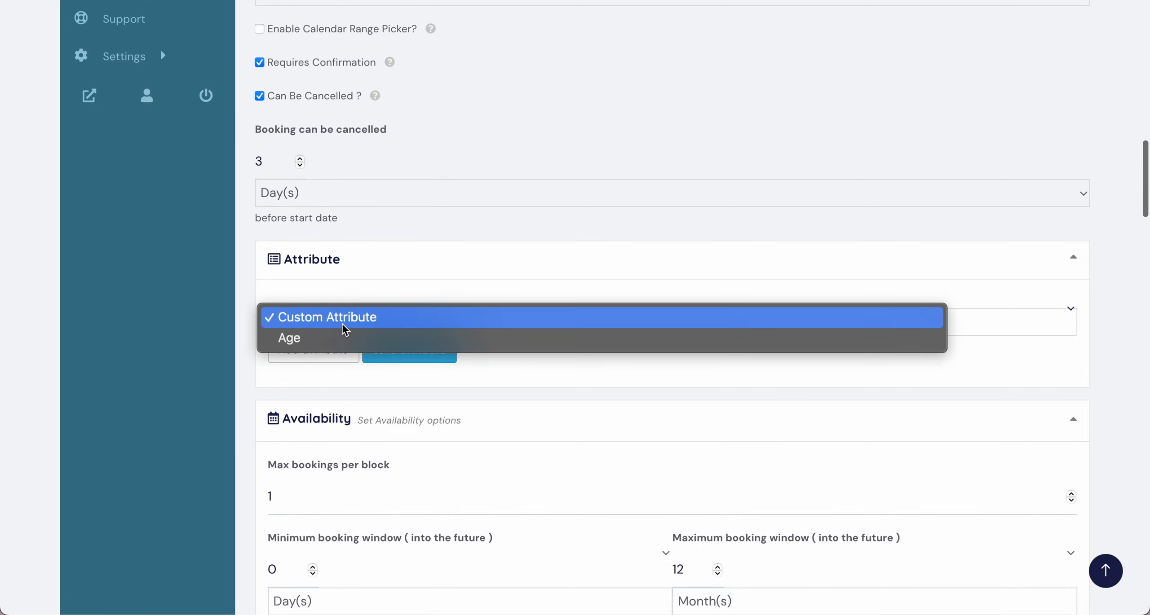
left_click(341, 338)
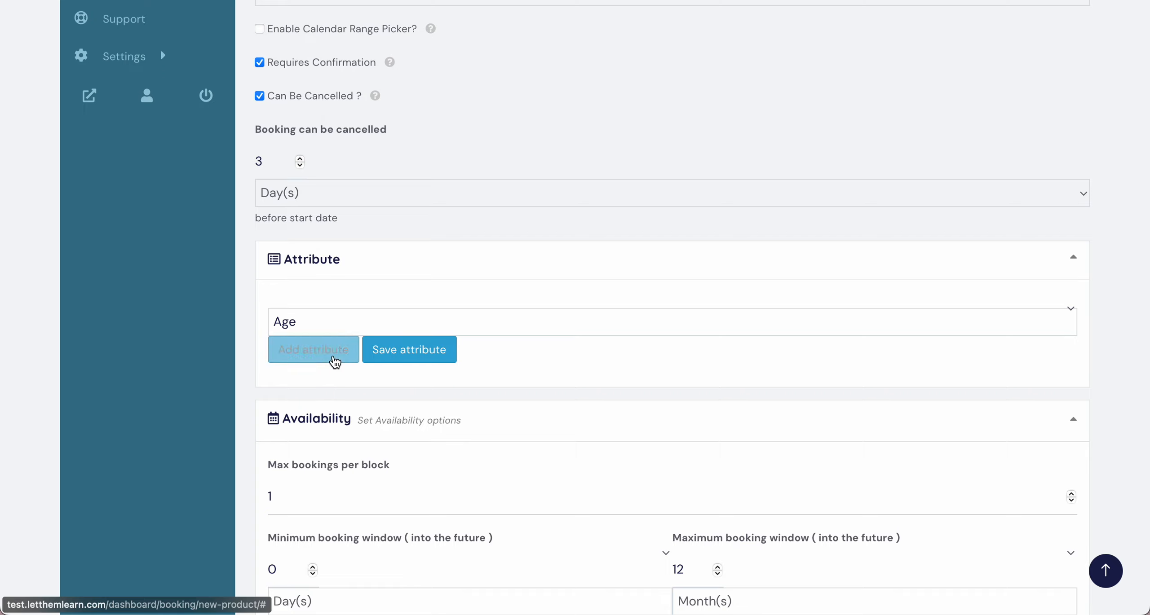
left_click(347, 358)
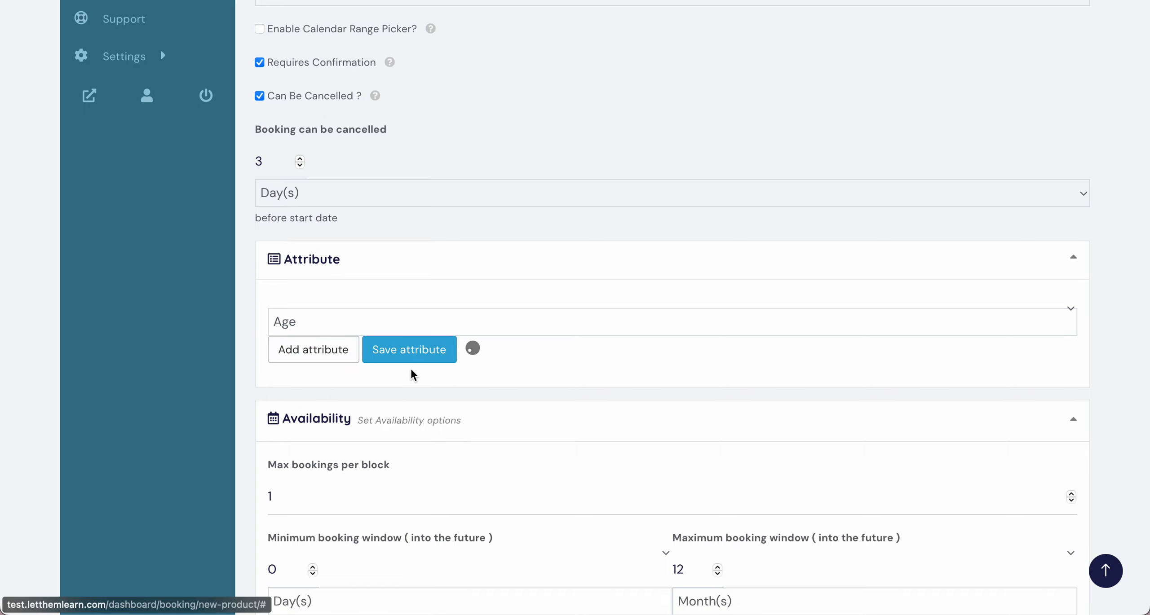
Choose the terms 7, 8 and 9 as values of the Age attribute and save the attribute.
scroll(412, 375, "down", 2)
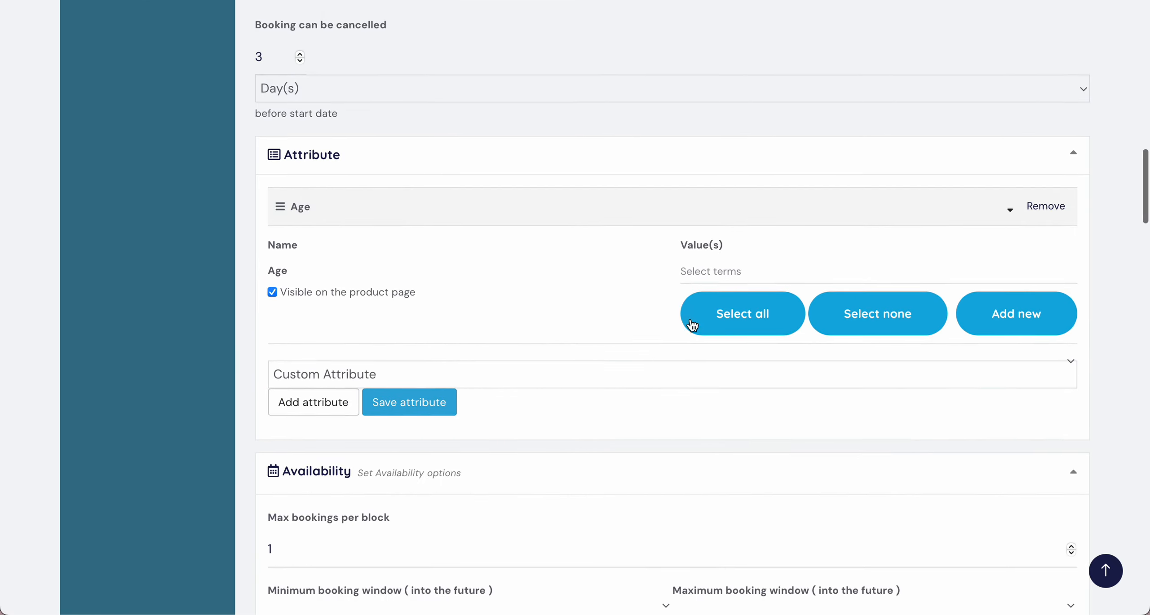
left_click(728, 273)
scroll(727, 384, "down", 5)
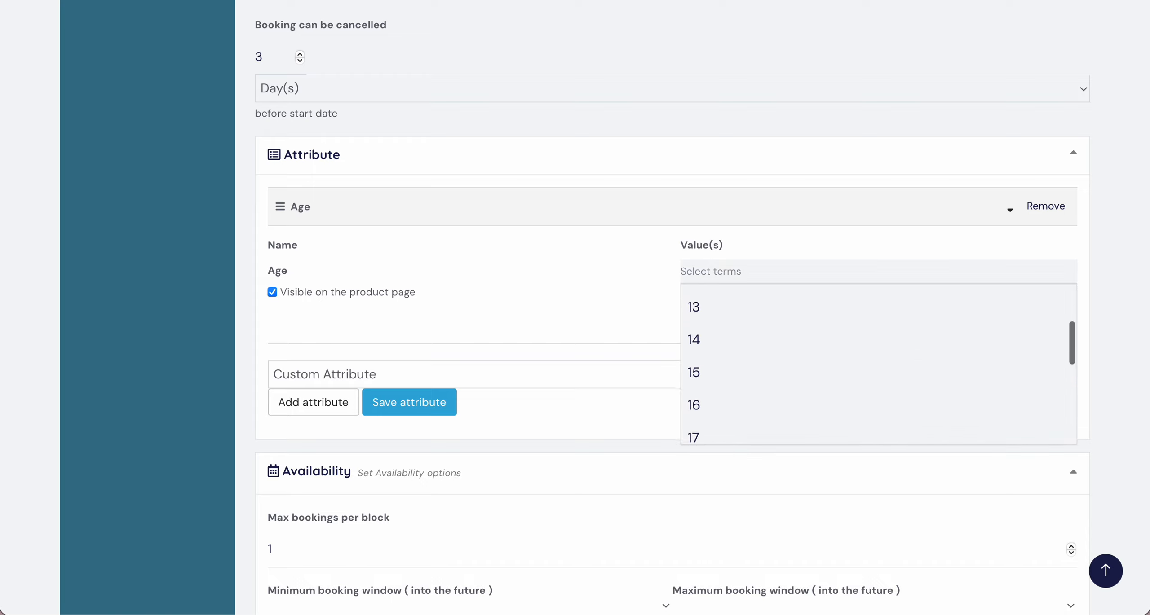
scroll(727, 384, "down", 3)
left_click(727, 367)
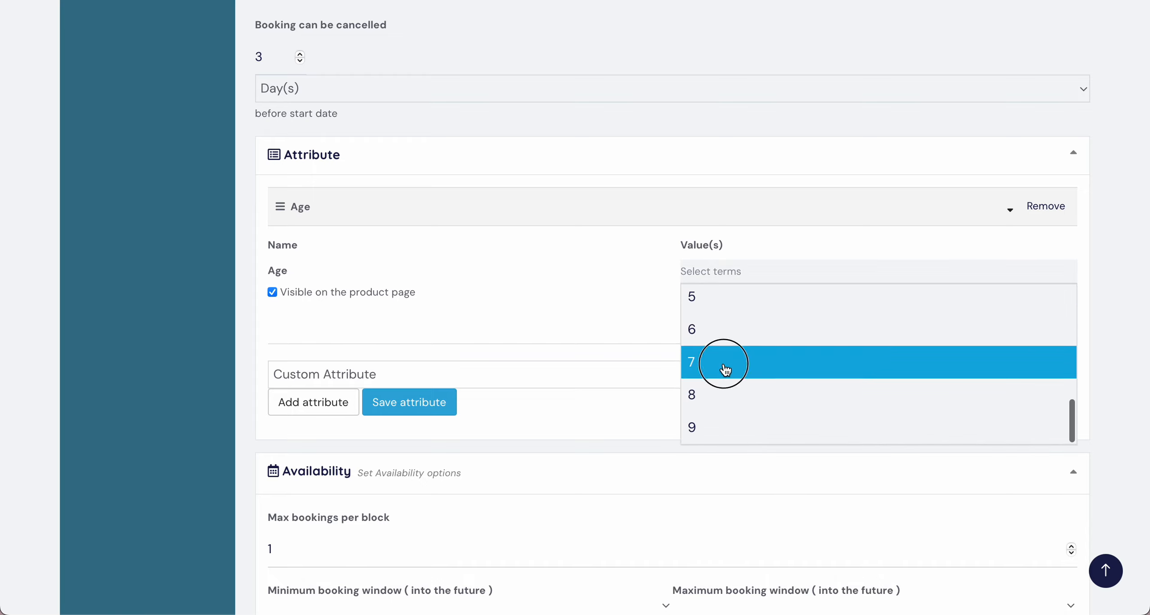
type("8")
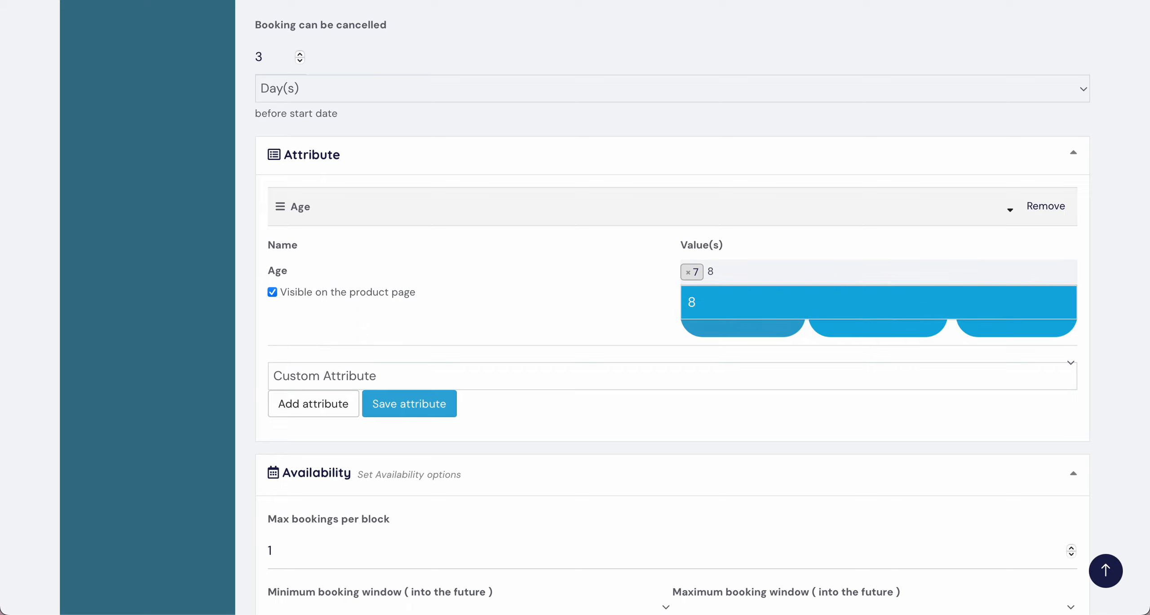
left_click(728, 317)
type("9")
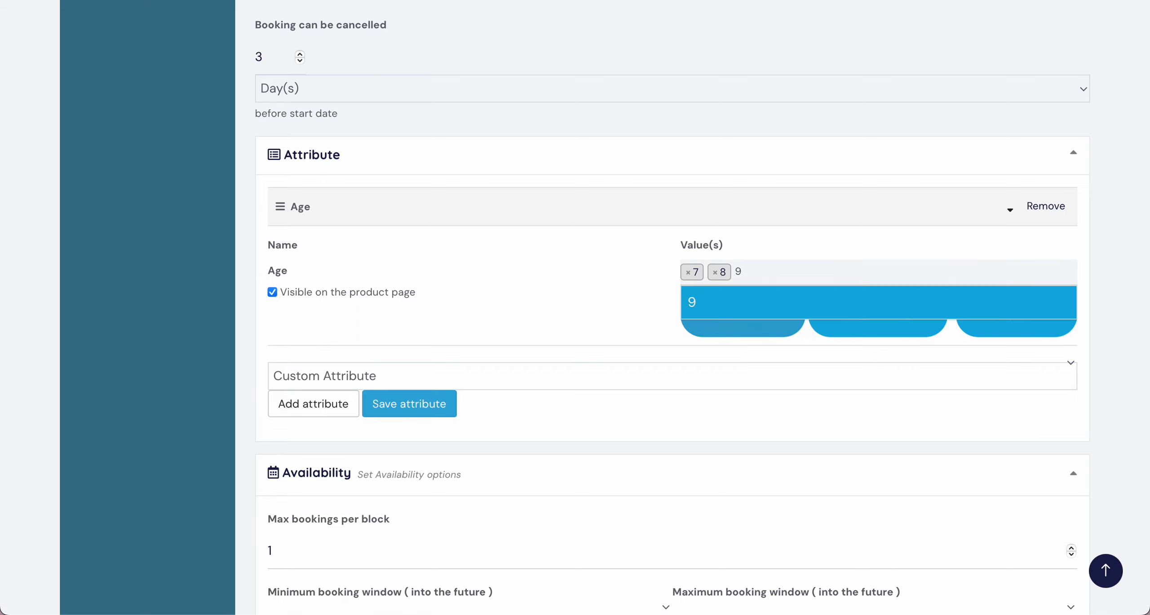
left_click(724, 315)
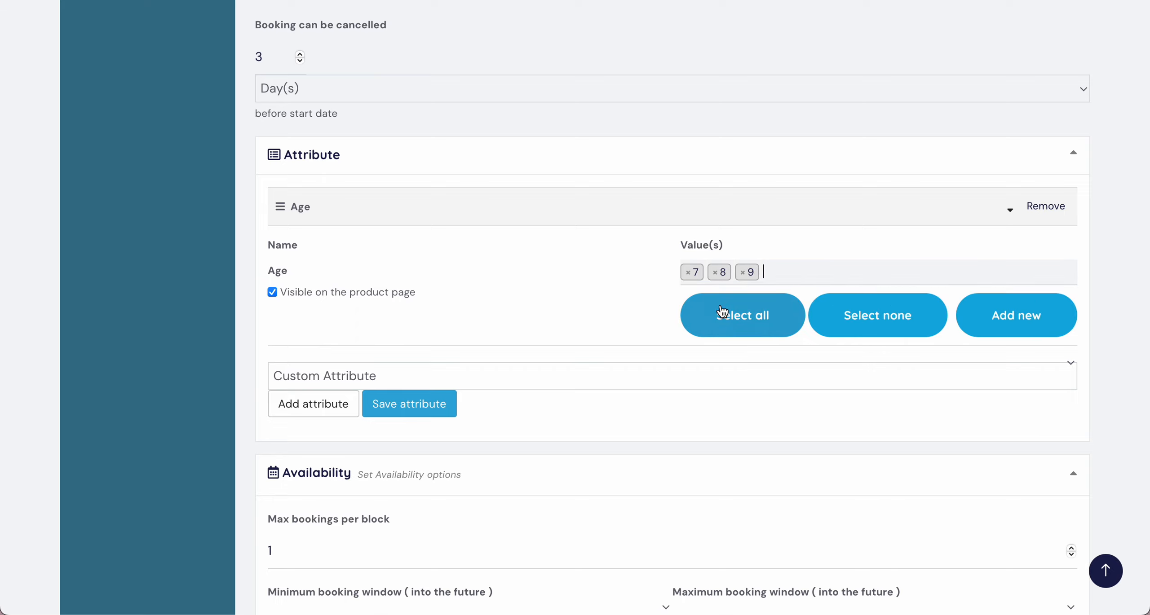
left_click(417, 414)
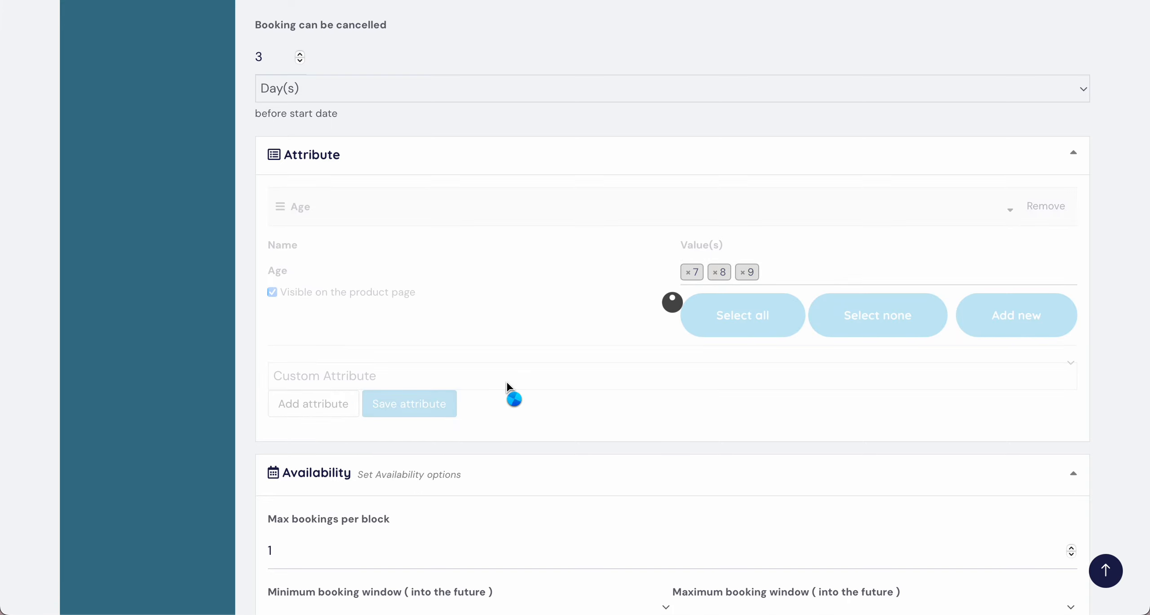
Set the booking window to a minimum of 3 days and a maximum of 6 months, keeping 1 booking per block.
scroll(506, 382, "down", 6)
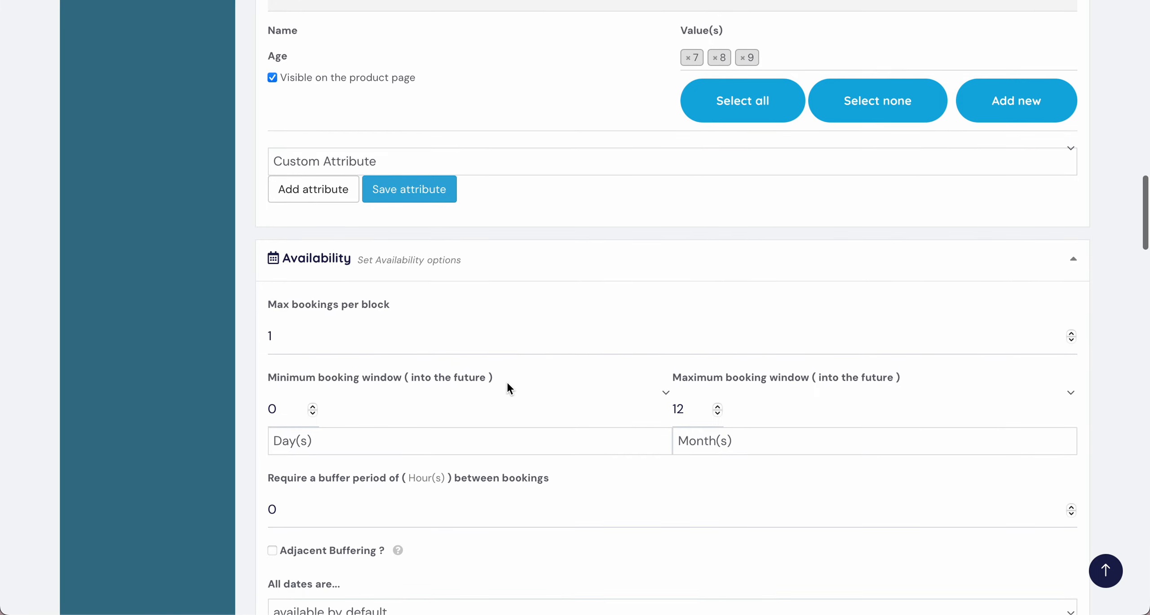
scroll(508, 389, "down", 1)
left_click(368, 233)
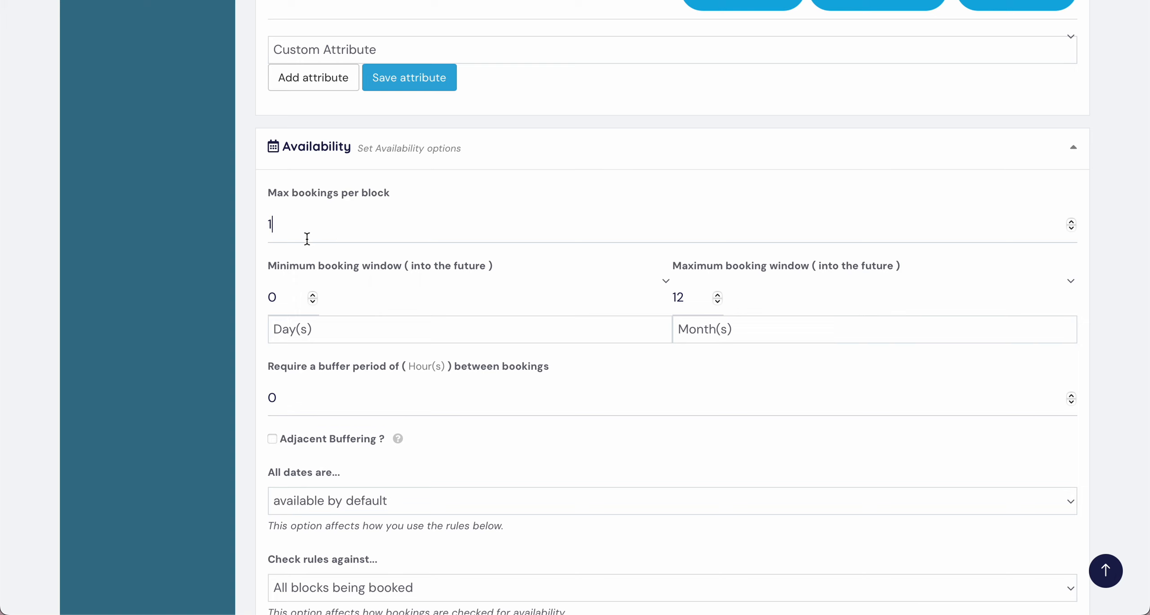
scroll(363, 278, "down", 2)
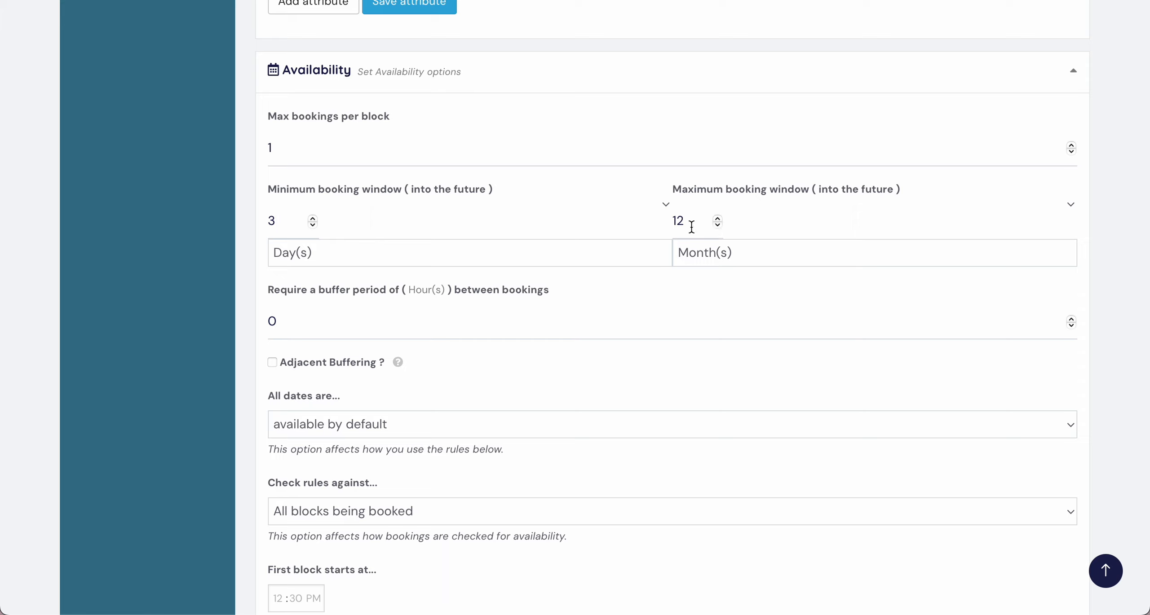
left_click(717, 225)
left_click(717, 224)
left_click(717, 225)
Clear the buffer period between bookings and leave adjacent buffering disabled.
double_click(272, 324)
left_click(1070, 318)
left_click_drag(275, 319, 260, 319)
key("BackSpace")
left_click(272, 363)
mouse_move(399, 365)
left_click(272, 362)
scroll(420, 372, "down", 2)
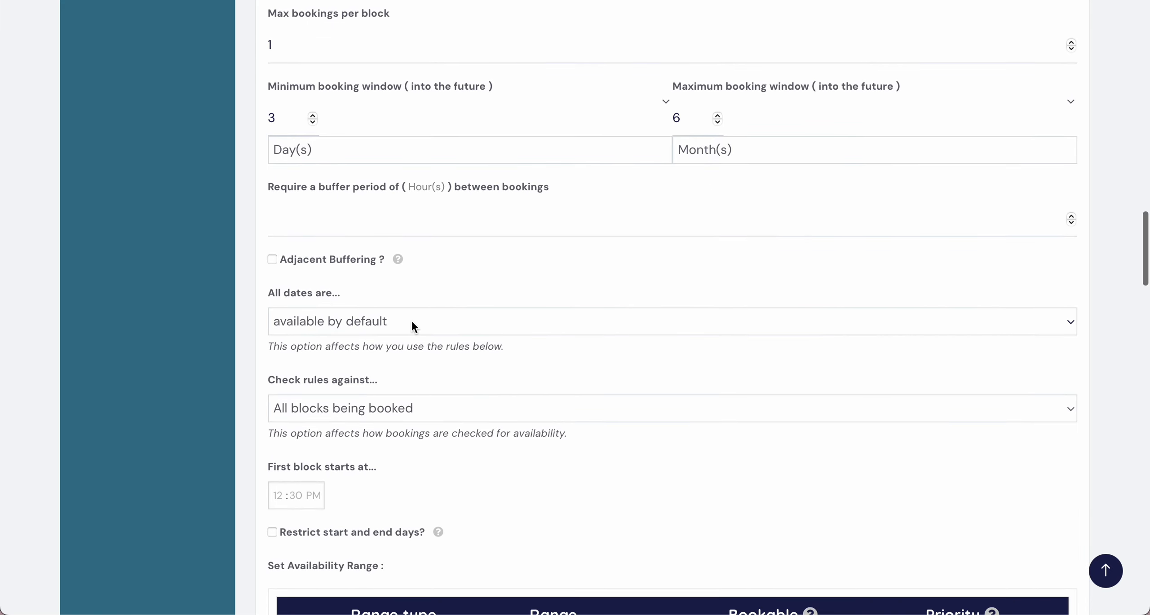
Make all dates not-available by default and have the first block start at 08:00 AM.
left_click(410, 320)
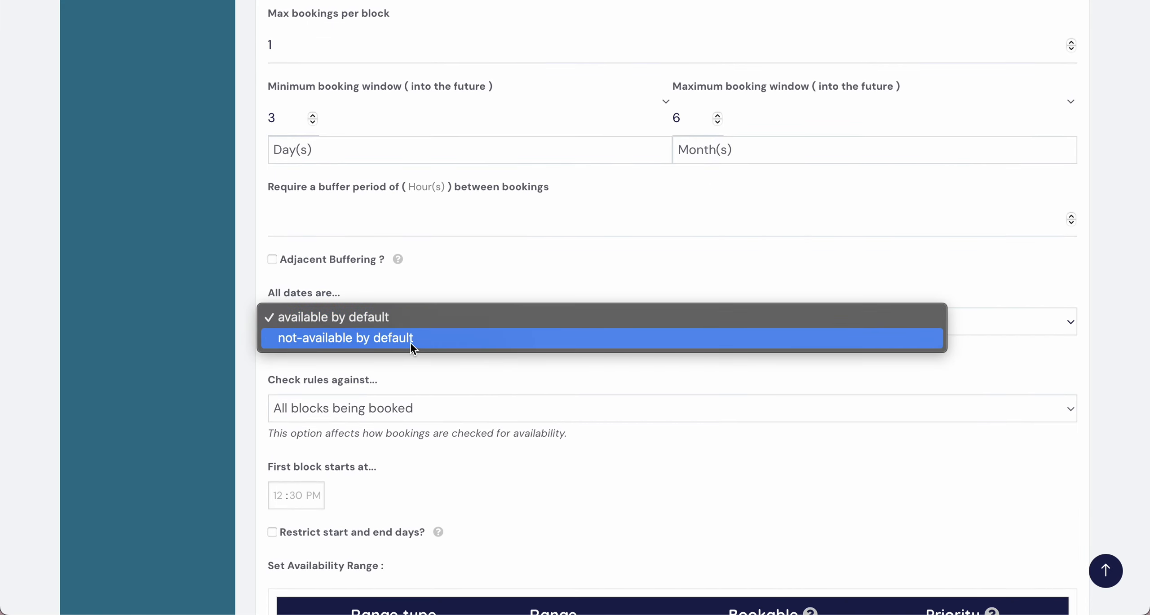
left_click(410, 341)
scroll(411, 343, "down", 2)
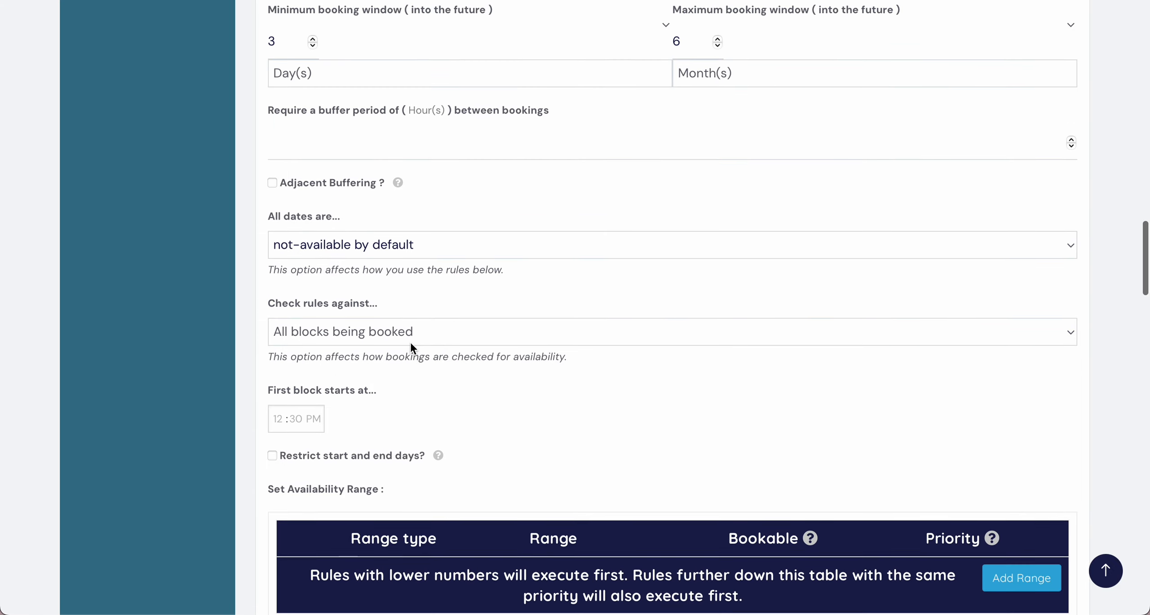
scroll(409, 325, "down", 1)
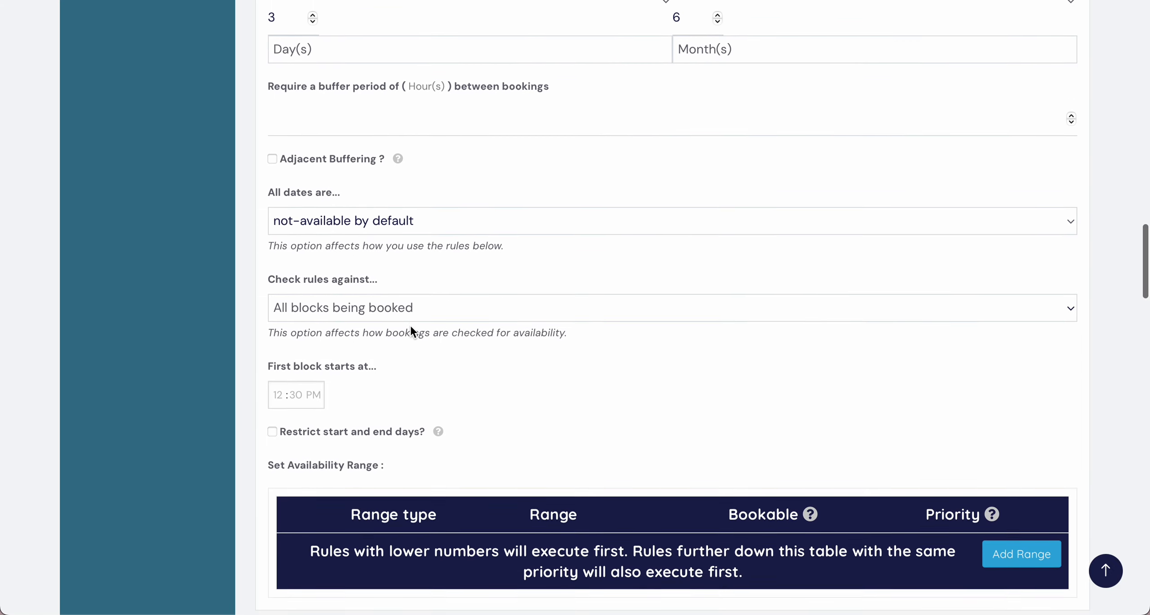
left_click(304, 359)
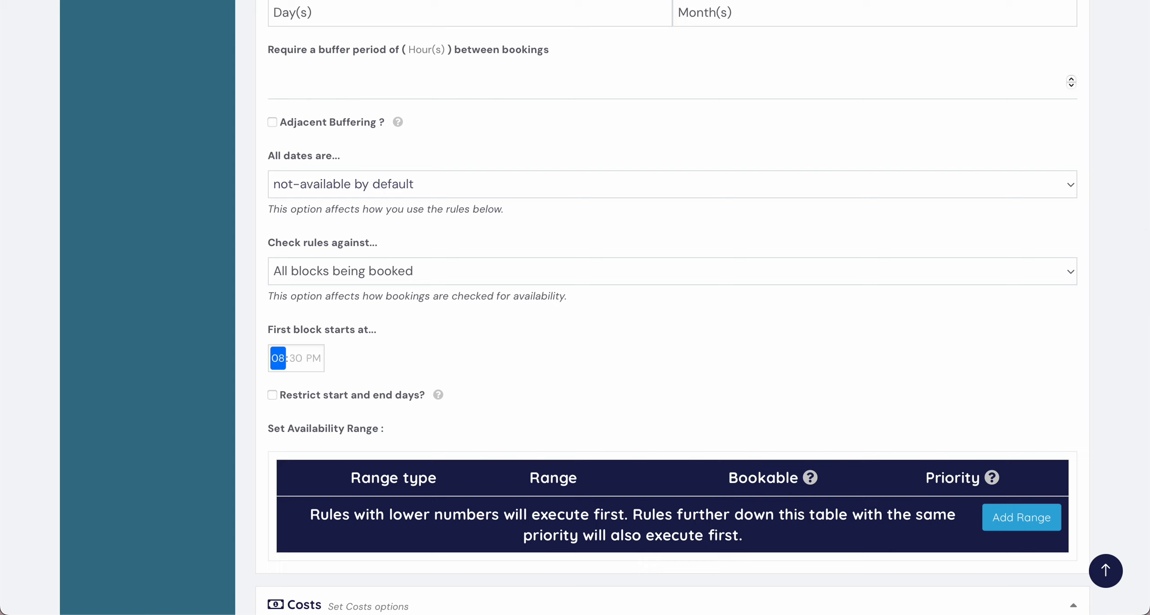
key("Tab")
Add an availability range and set its range type to Monday.
scroll(354, 366, "down", 4)
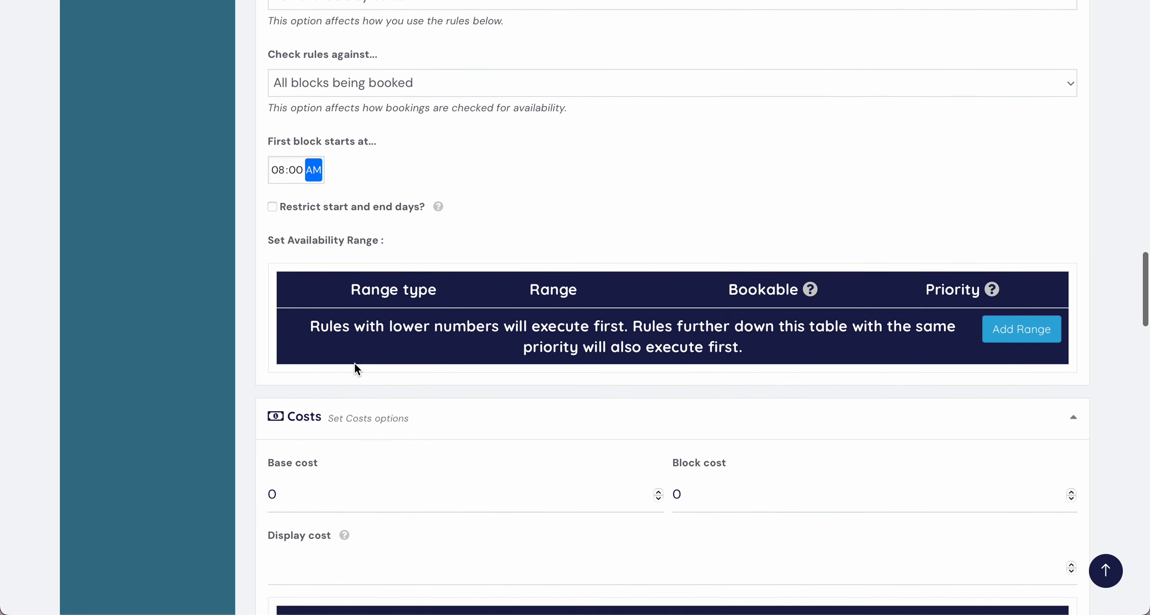
left_click(336, 251)
left_click(1008, 336)
left_click(527, 347)
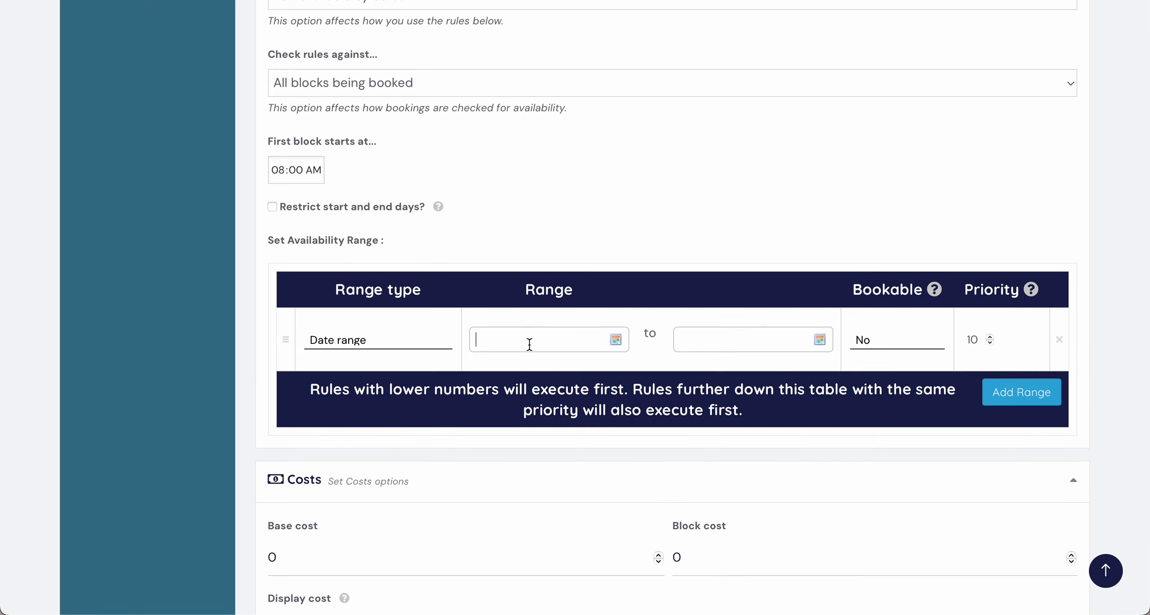
left_click(622, 342)
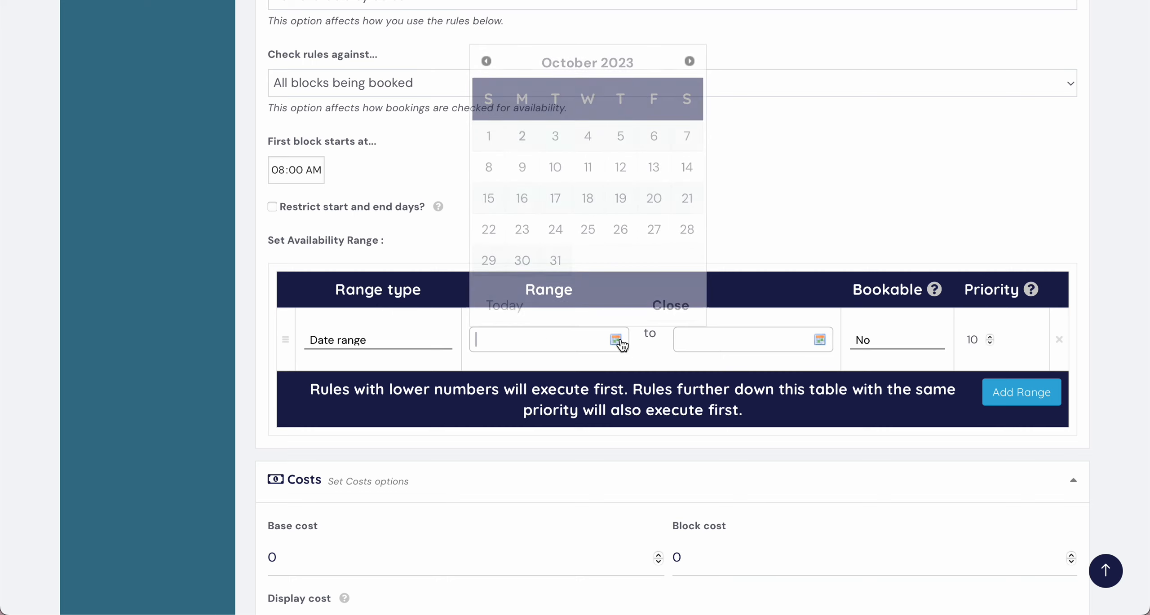
left_click(419, 340)
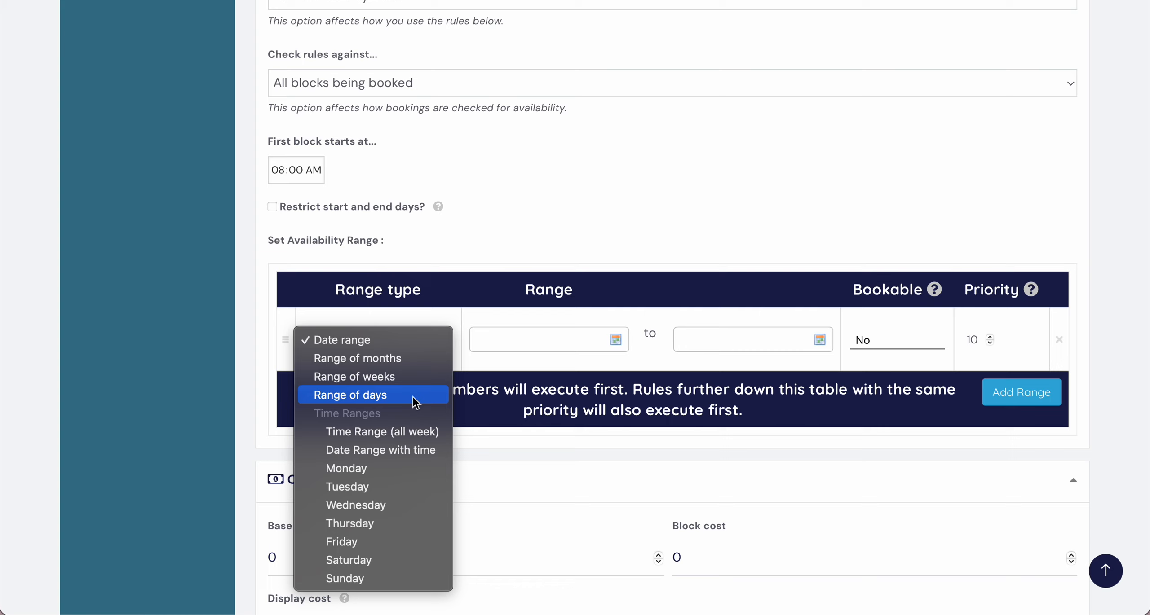
left_click(401, 469)
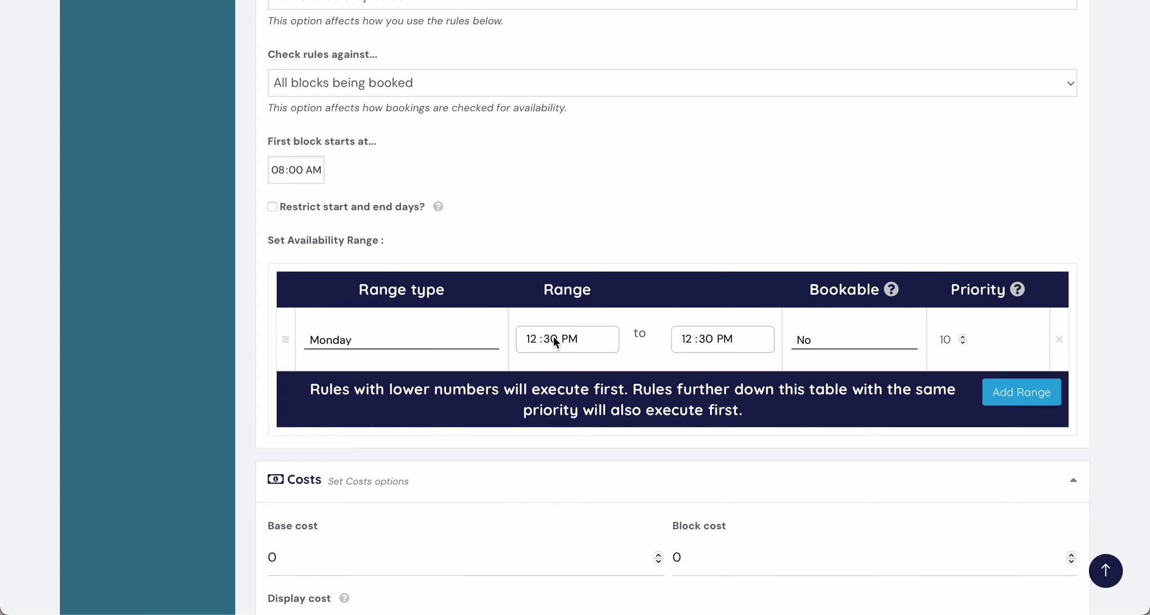
Start the Monday availability range at 08:00 AM and make it bookable.
type("08")
left_click(552, 340)
left_click(708, 339)
left_click(852, 345)
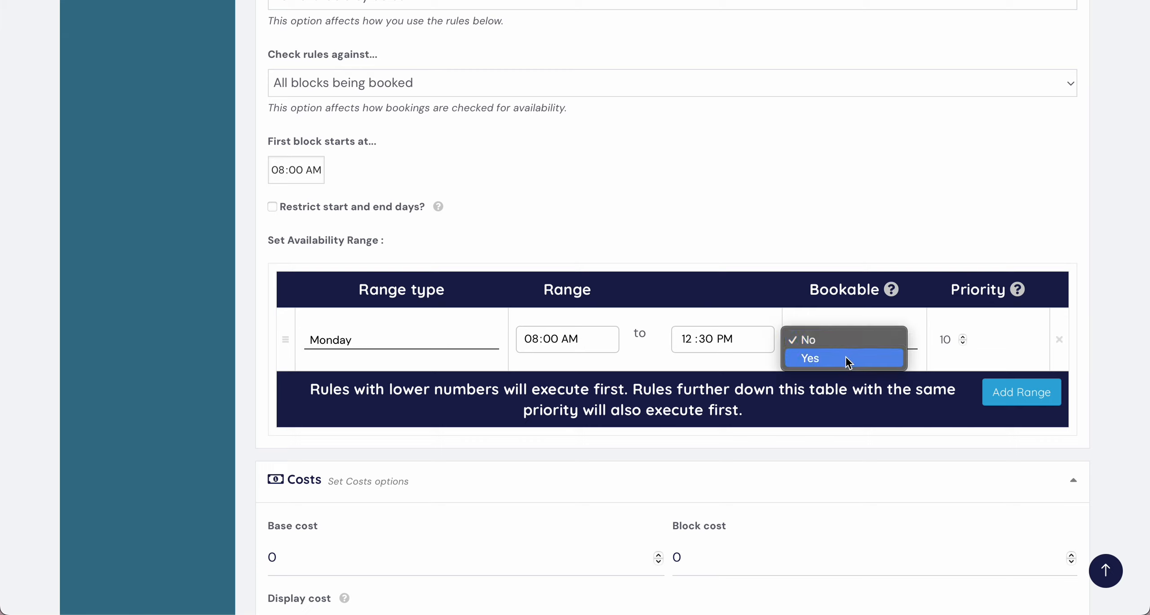
left_click(845, 358)
Add a second availability range below the Monday one.
scroll(881, 317, "down", 2)
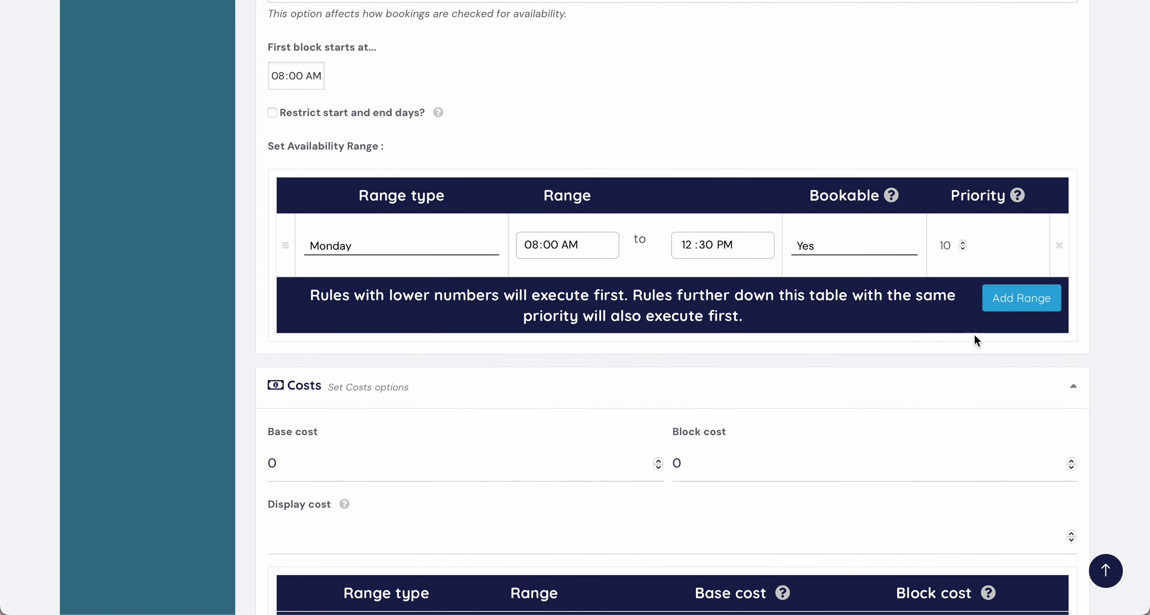
left_click(1016, 299)
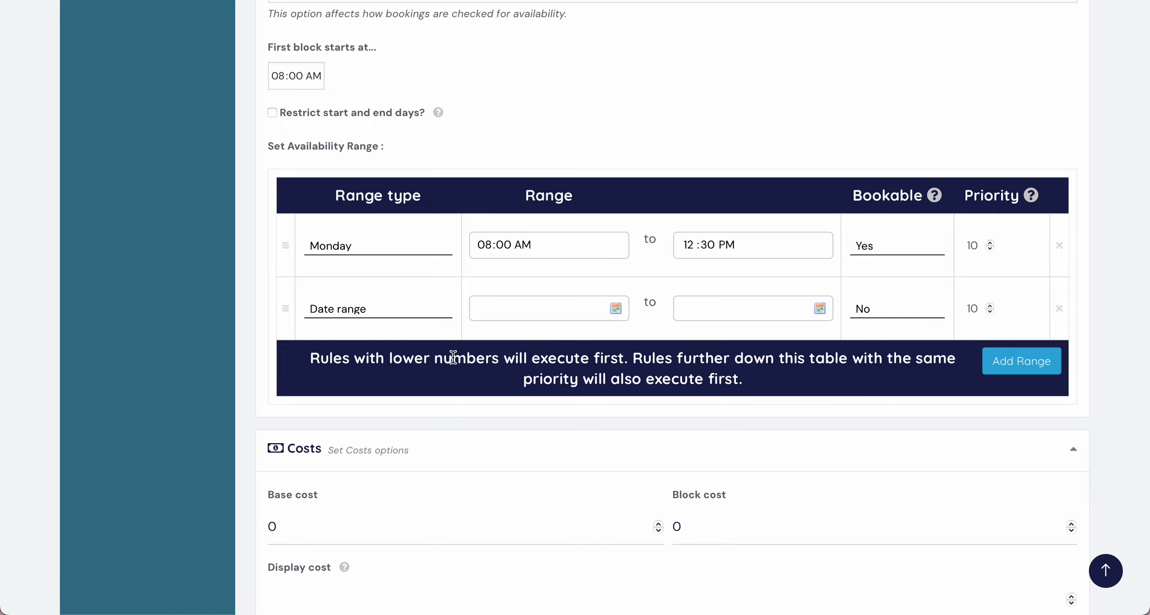
scroll(444, 348, "up", 1)
Set the base cost to 40 and the display cost to 0.
scroll(444, 349, "down", 5)
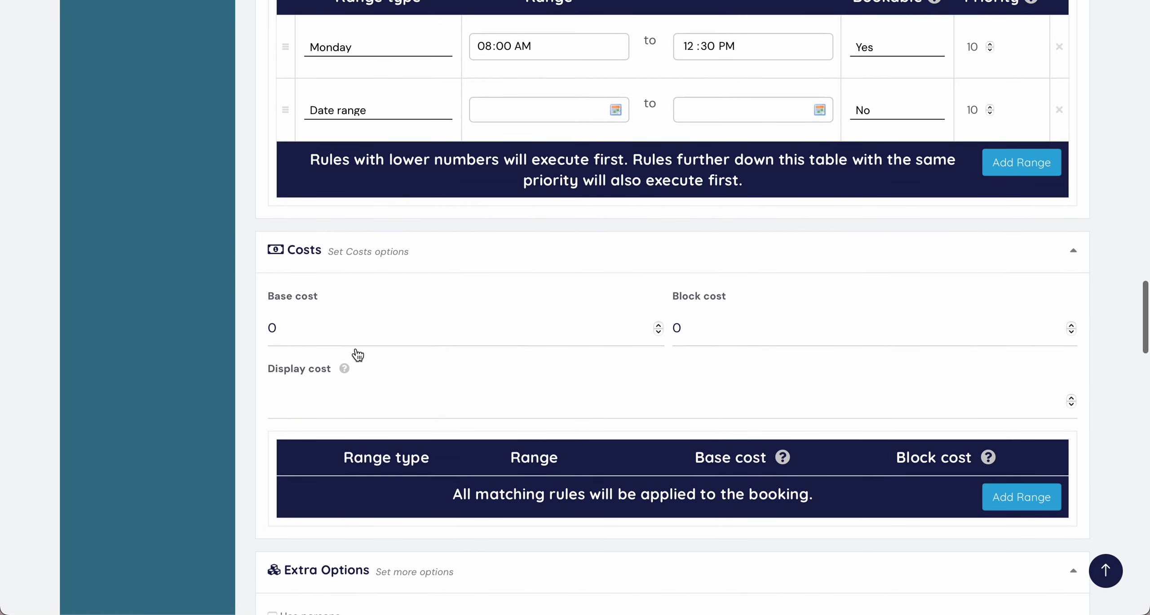
left_click_drag(282, 331, 259, 331)
type("40")
scroll(415, 347, "down", 1)
type("0")
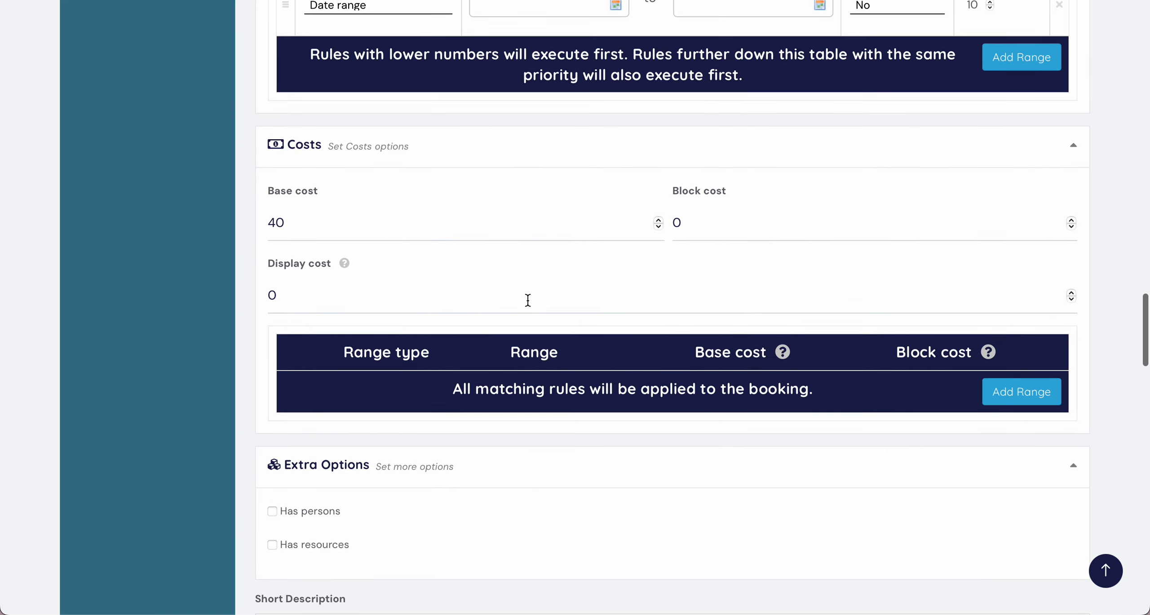
Enable the persons and resources options in turn to examine their settings, turning each off again.
scroll(528, 303, "down", 3)
scroll(528, 307, "down", 1)
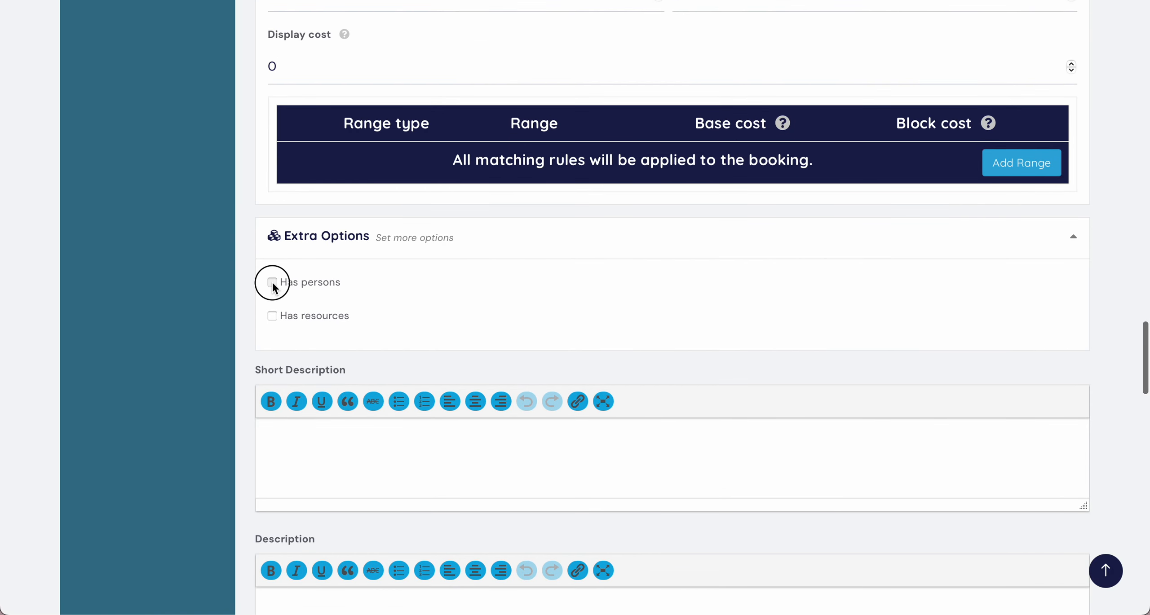
left_click(272, 283)
scroll(354, 375, "down", 2)
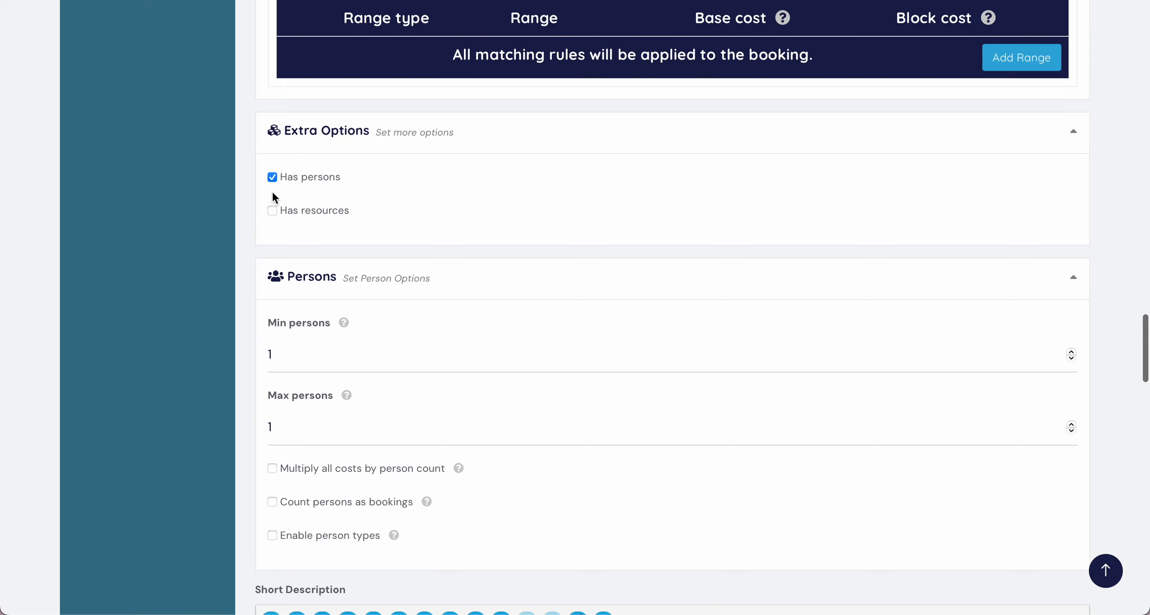
left_click(273, 177)
left_click(273, 210)
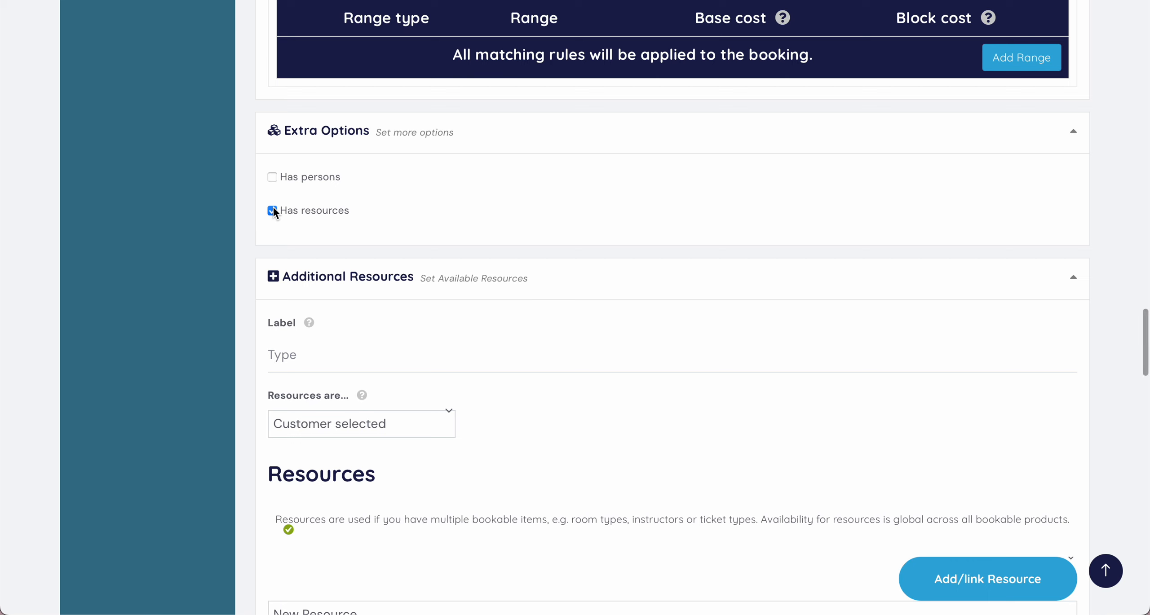
left_click(273, 210)
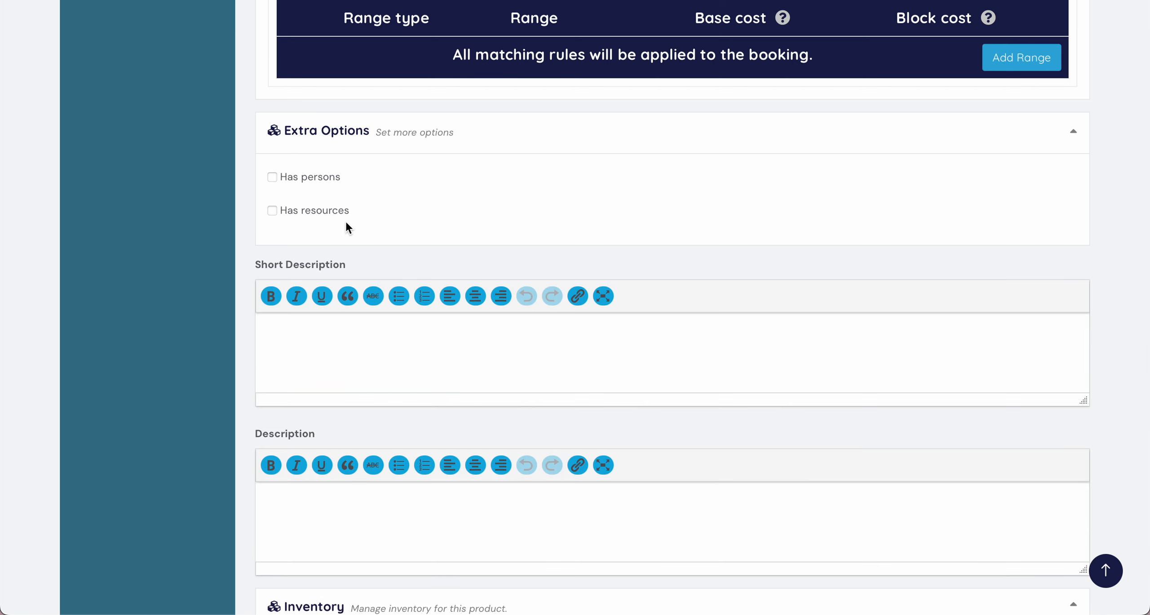
Write the short description "Tutoring for ages 7-9 in math and language arts".
scroll(346, 226, "down", 3)
left_click(341, 245)
type("Turo")
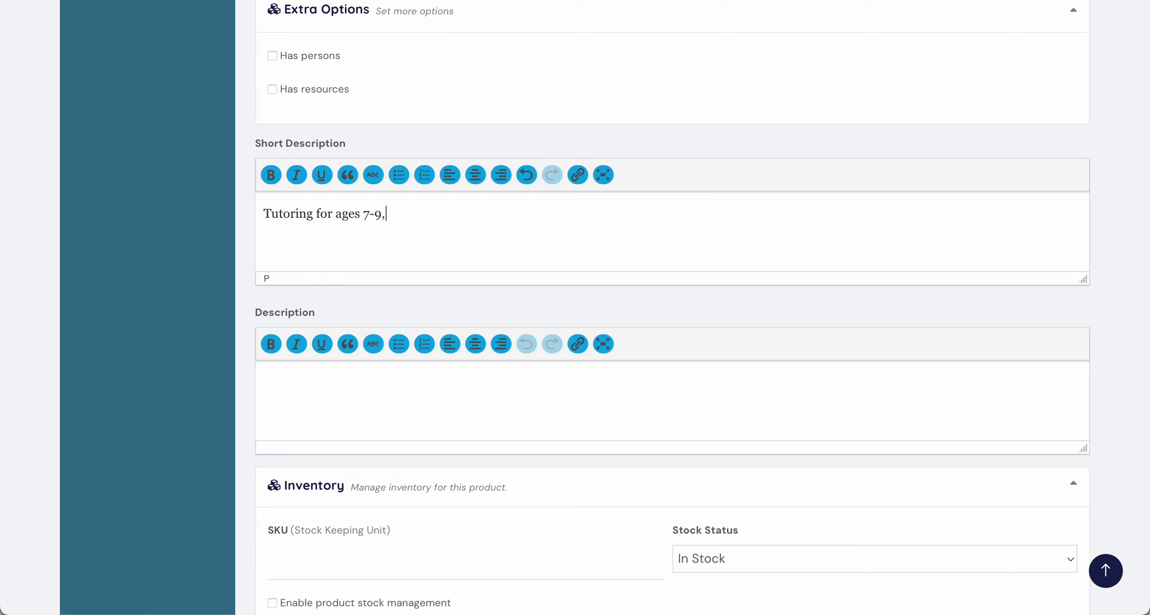
type("ring for ages 7-9 in math and la")
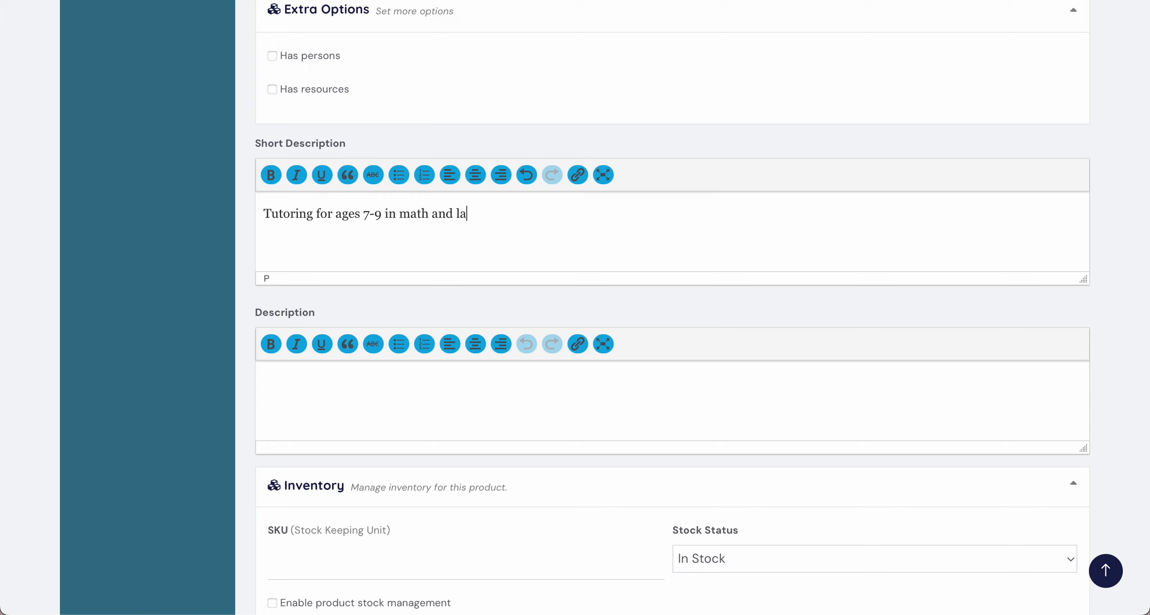
type("nguage arts")
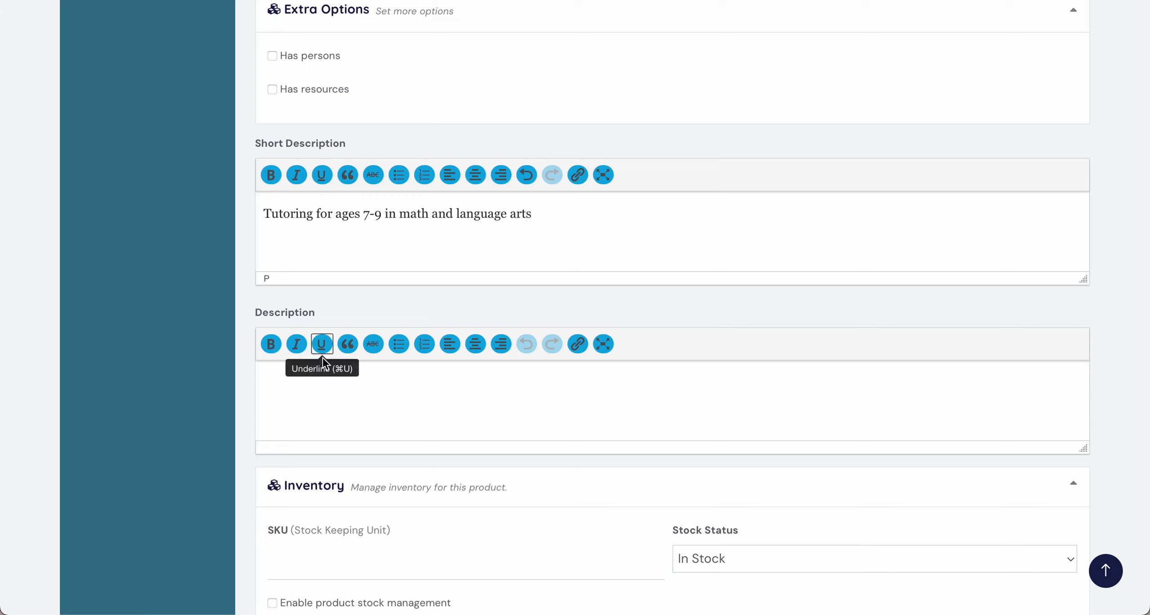
Review the product's empty description, inventory, geolocation and add-on settings without changing them.
left_click(338, 389)
scroll(338, 389, "down", 5)
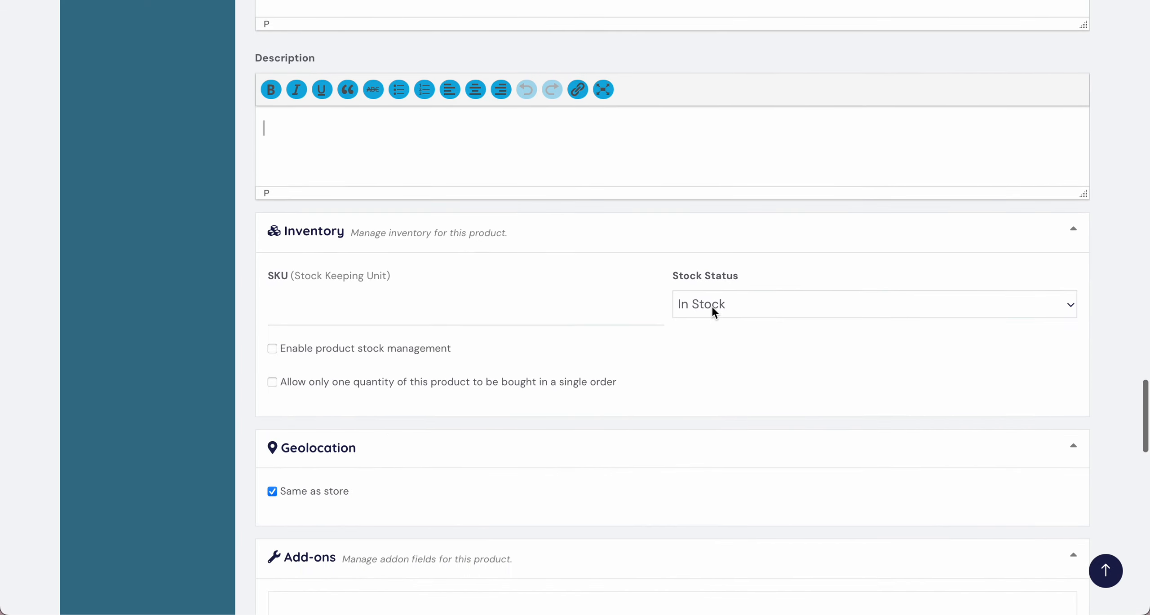
scroll(711, 305, "down", 4)
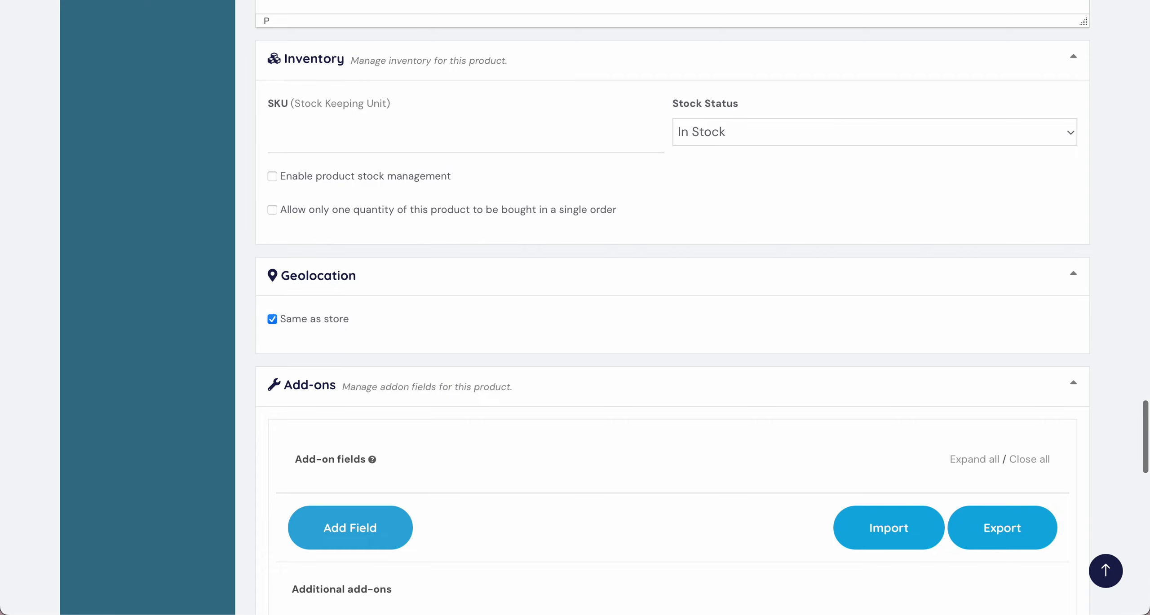
scroll(341, 325, "down", 3)
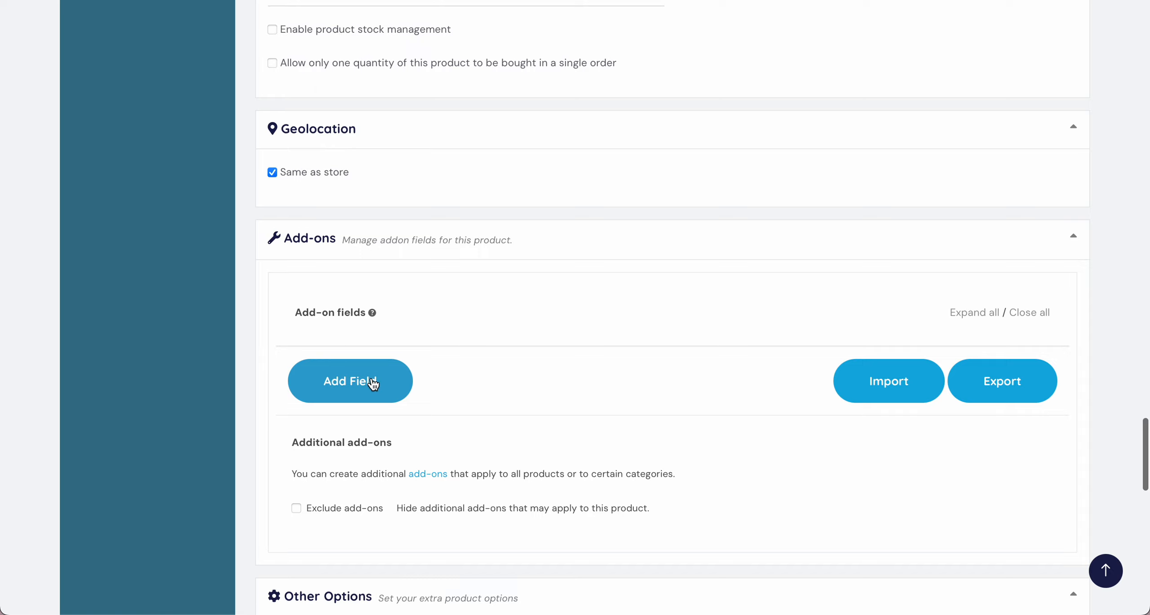
Add a multiple-choice add-on field to the product and examine its title, format, cost and option settings.
left_click(362, 382)
scroll(533, 358, "down", 3)
scroll(533, 358, "down", 3)
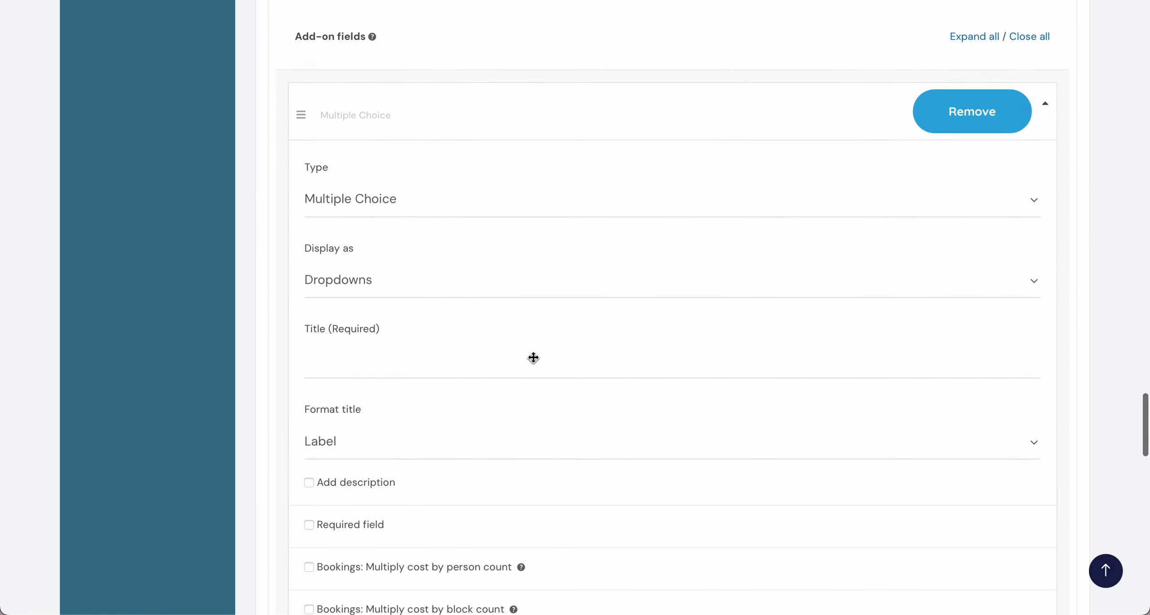
scroll(400, 274, "down", 4)
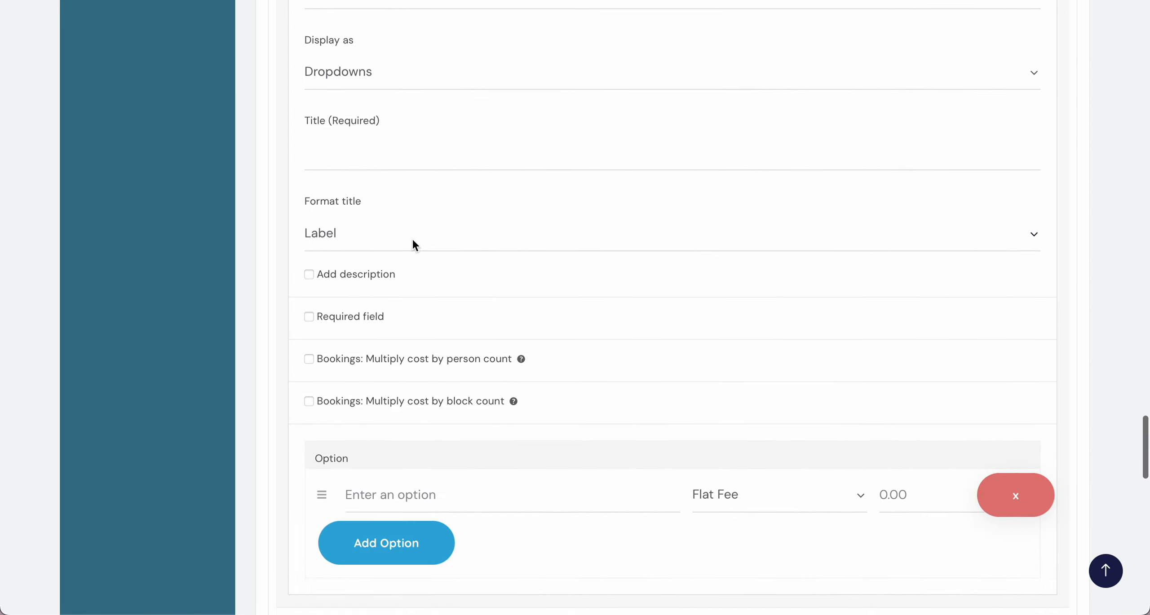
scroll(412, 237, "down", 4)
scroll(412, 240, "down", 2)
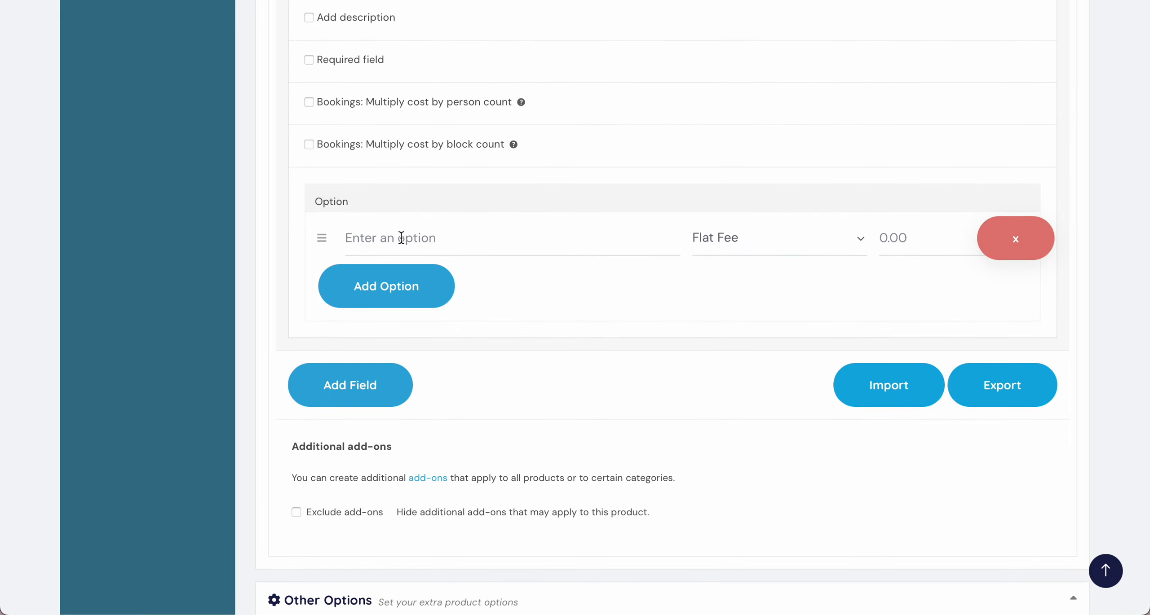
scroll(401, 237, "down", 5)
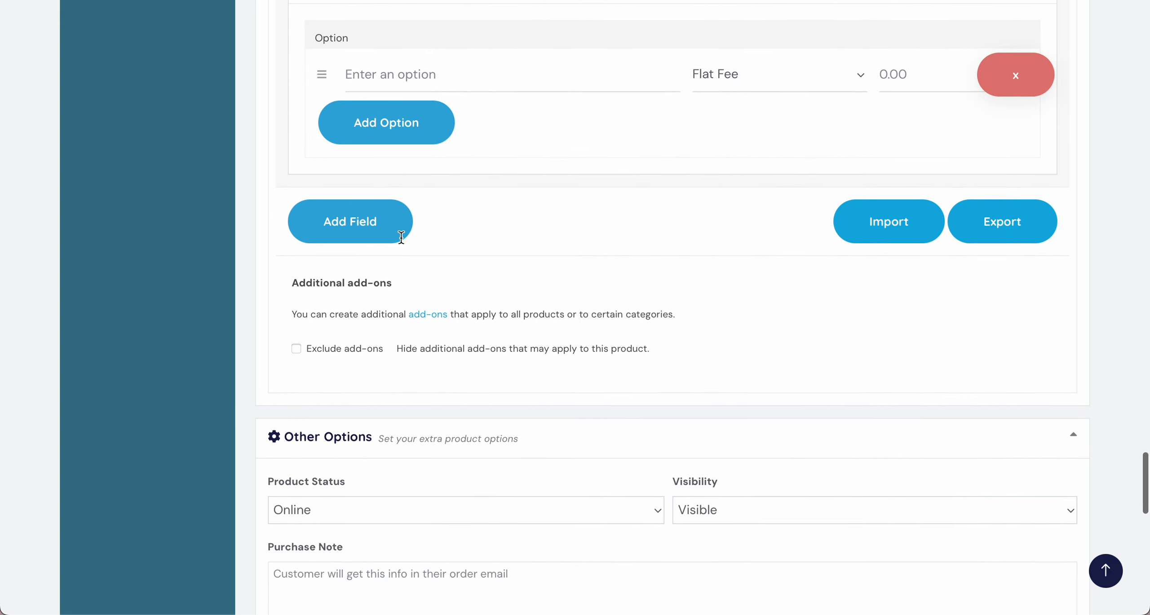
Review the product status, visibility choices and purchase note under the other options, keeping the product Online and Visible.
scroll(401, 237, "down", 4)
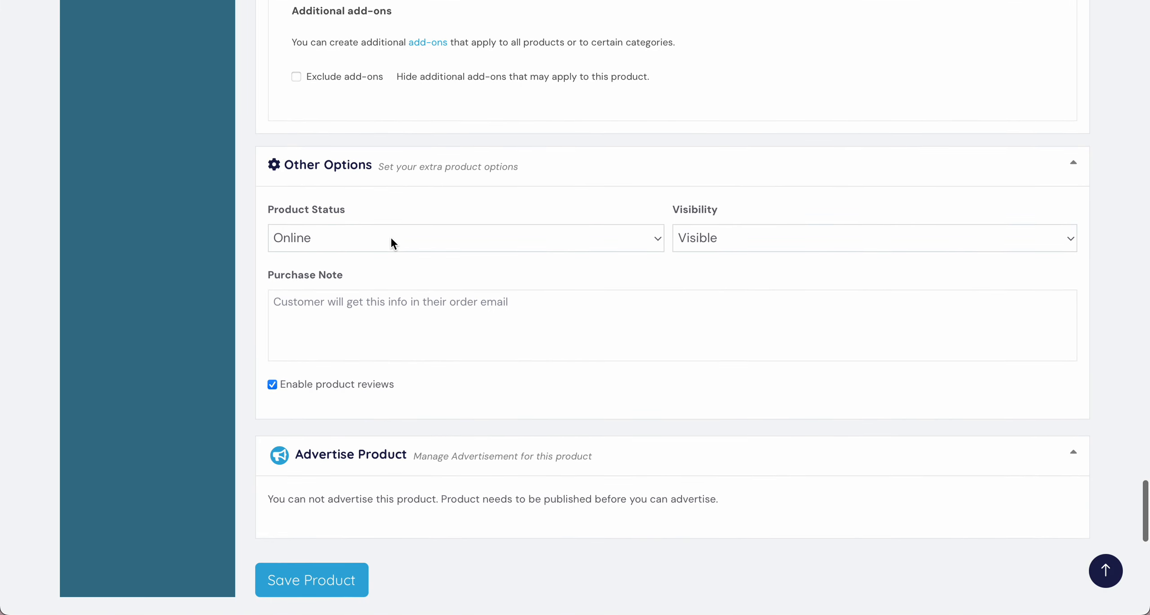
left_click(387, 238)
left_click(387, 235)
left_click(741, 239)
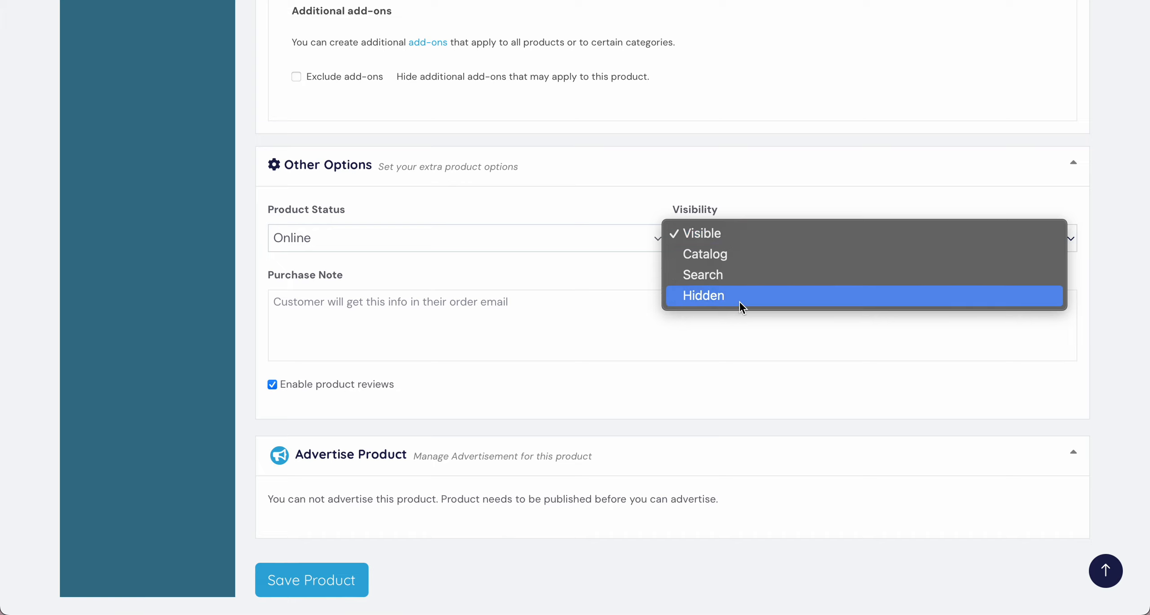
left_click(741, 233)
scroll(548, 314, "down", 1)
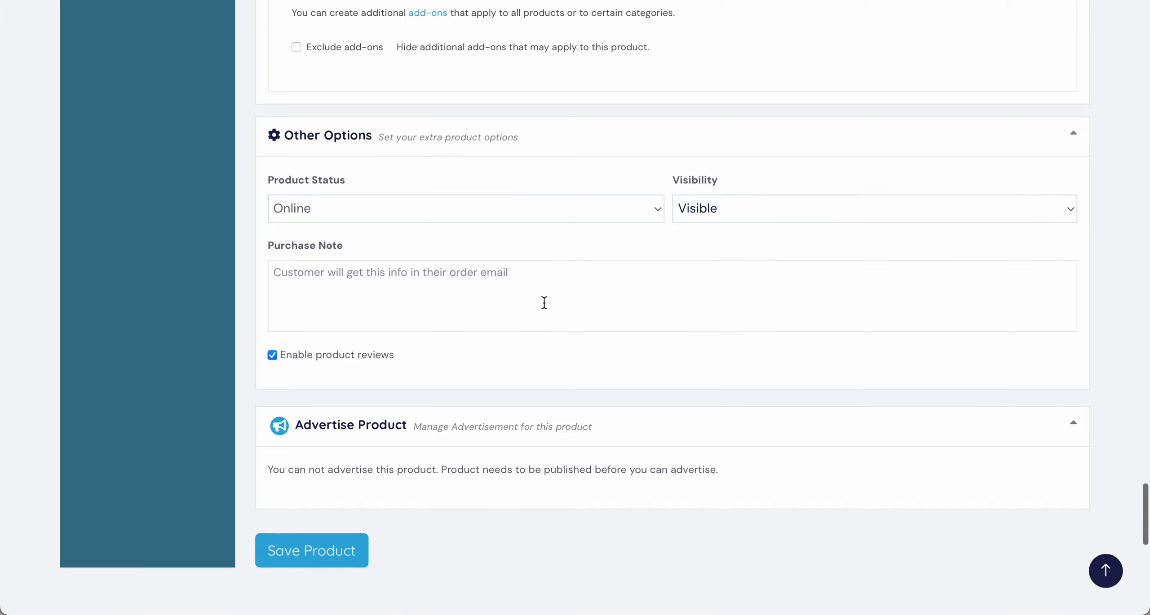
left_click(542, 300)
scroll(544, 300, "down", 1)
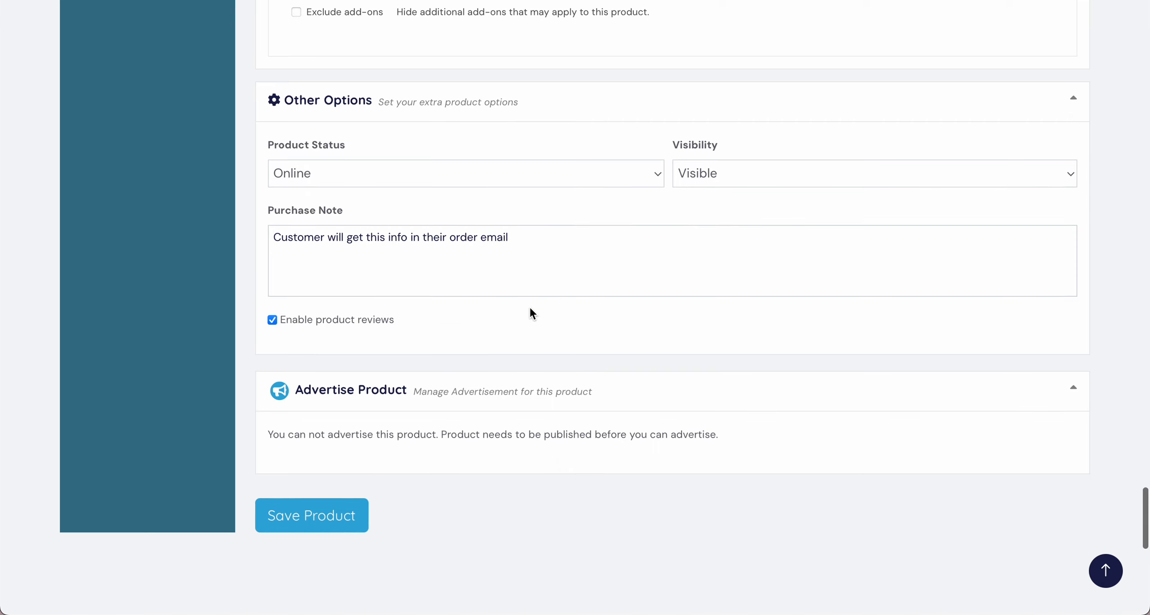
Try to save the booking product, checking through the whole form for missing entries and submitting it again.
left_click(331, 518)
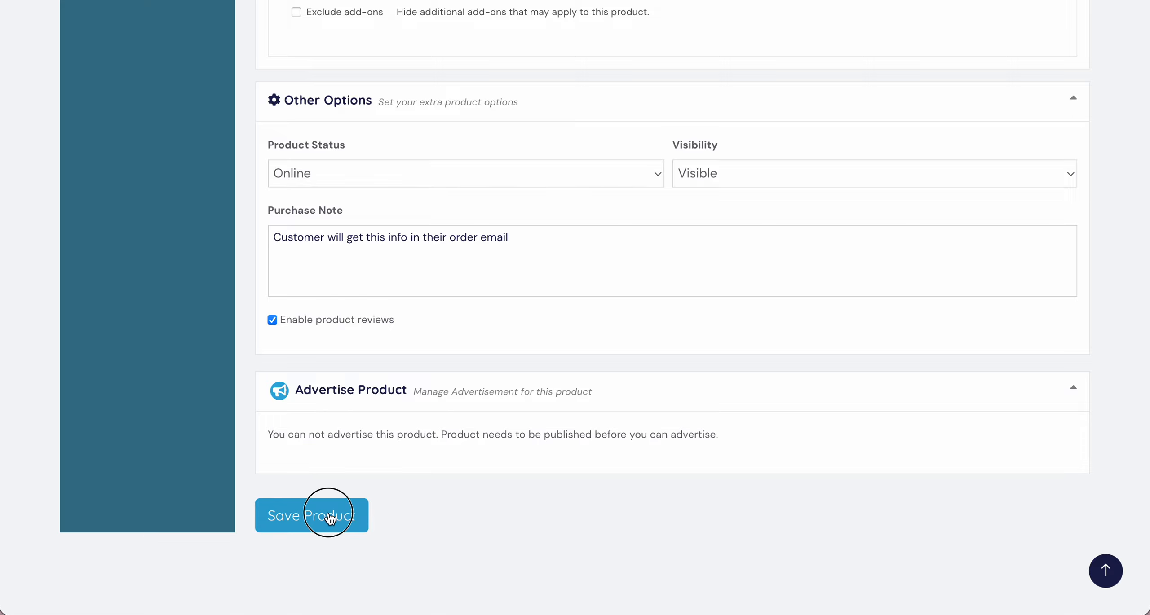
scroll(518, 331, "up", 8)
scroll(518, 337, "up", 20)
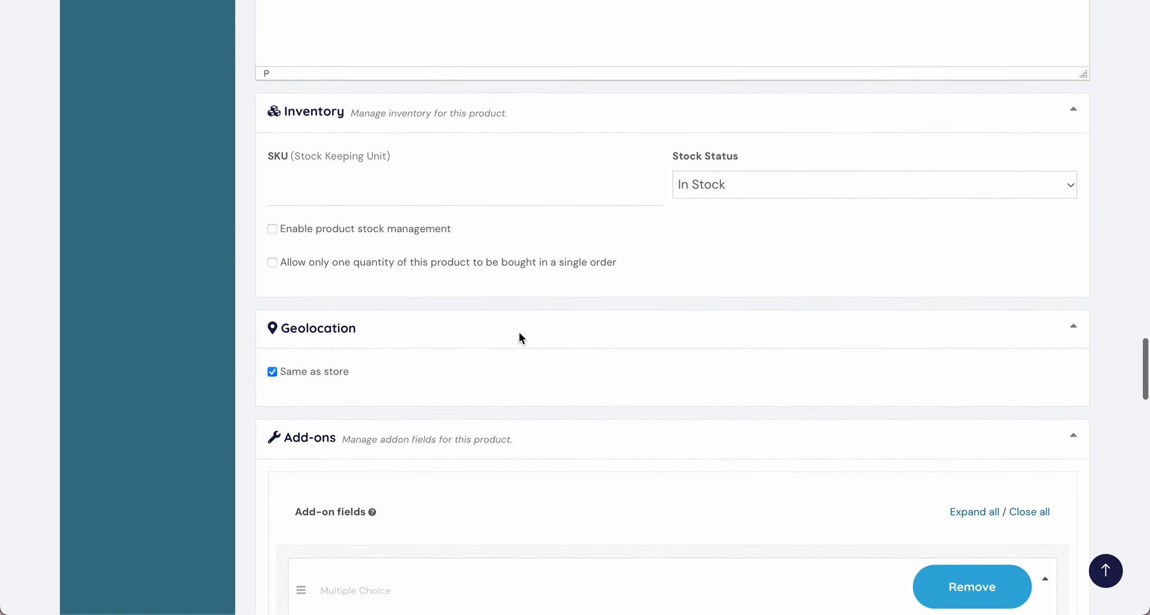
scroll(519, 338, "up", 20)
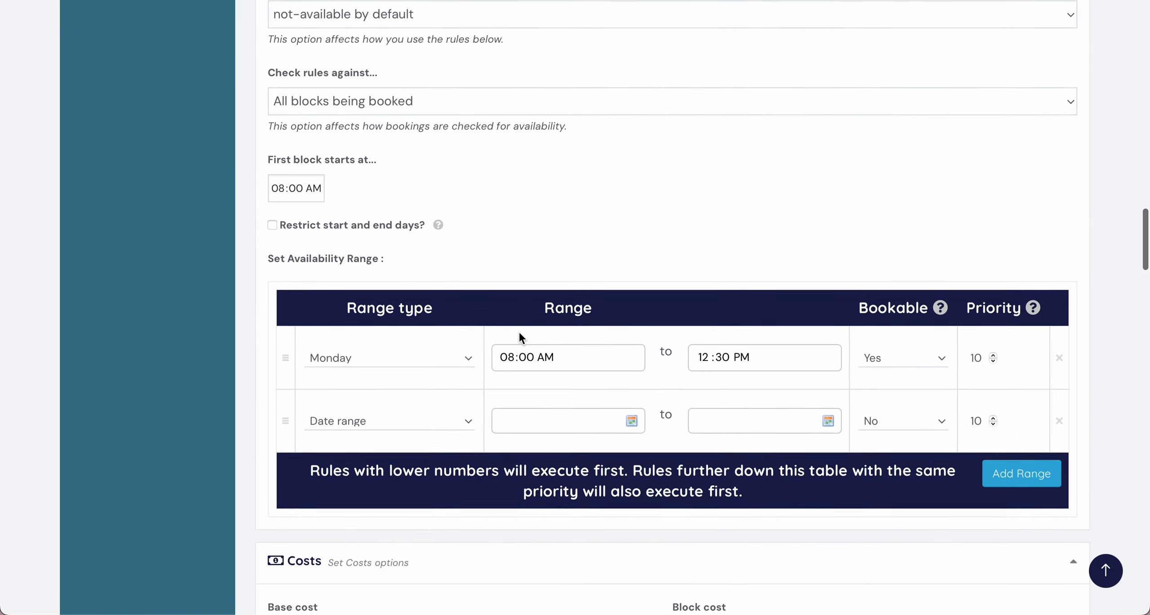
scroll(519, 333, "up", 15)
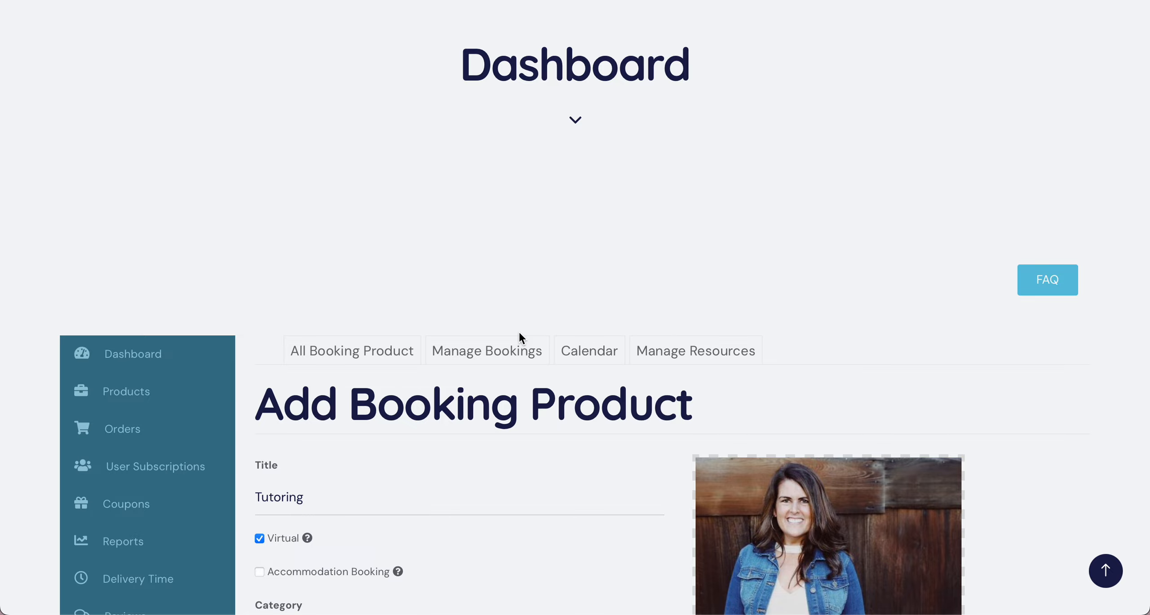
scroll(518, 330, "down", 4)
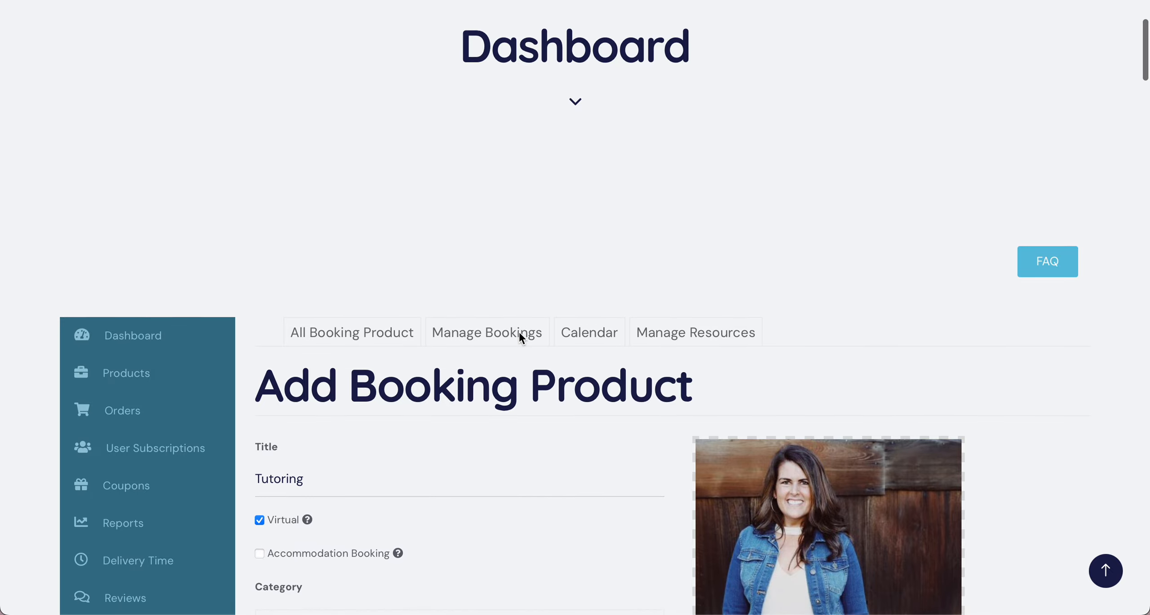
scroll(518, 332, "down", 20)
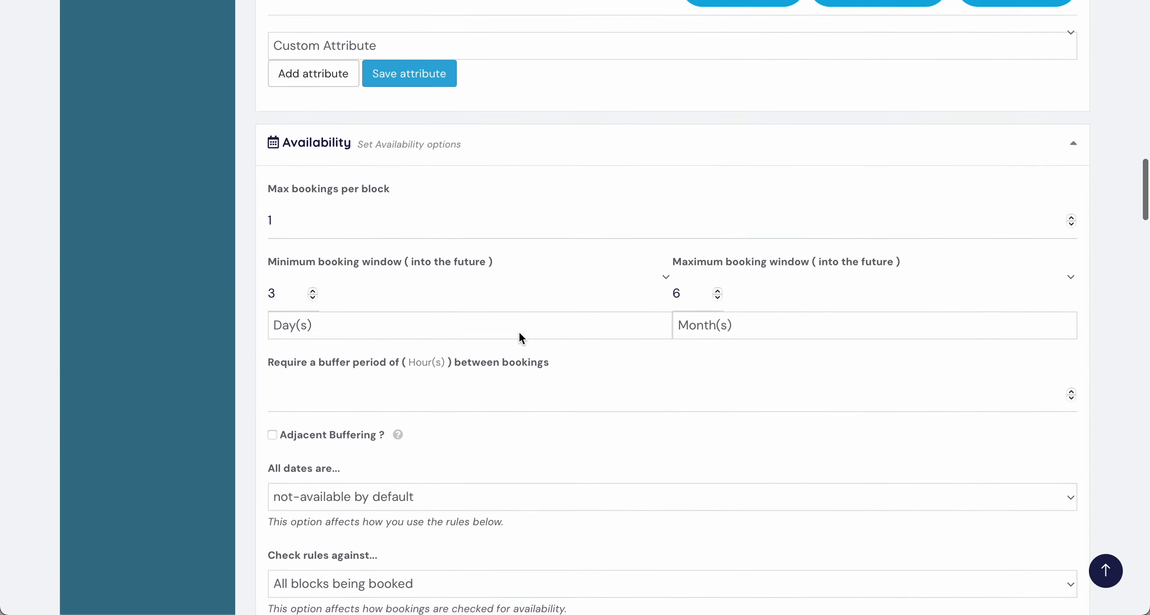
scroll(519, 334, "down", 20)
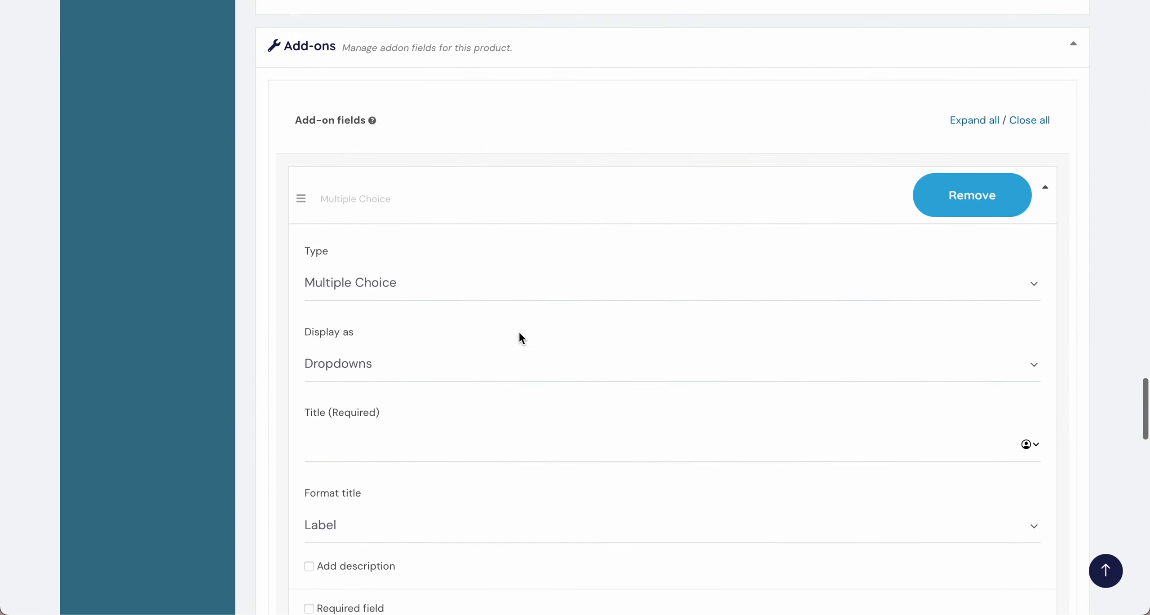
scroll(519, 337, "down", 20)
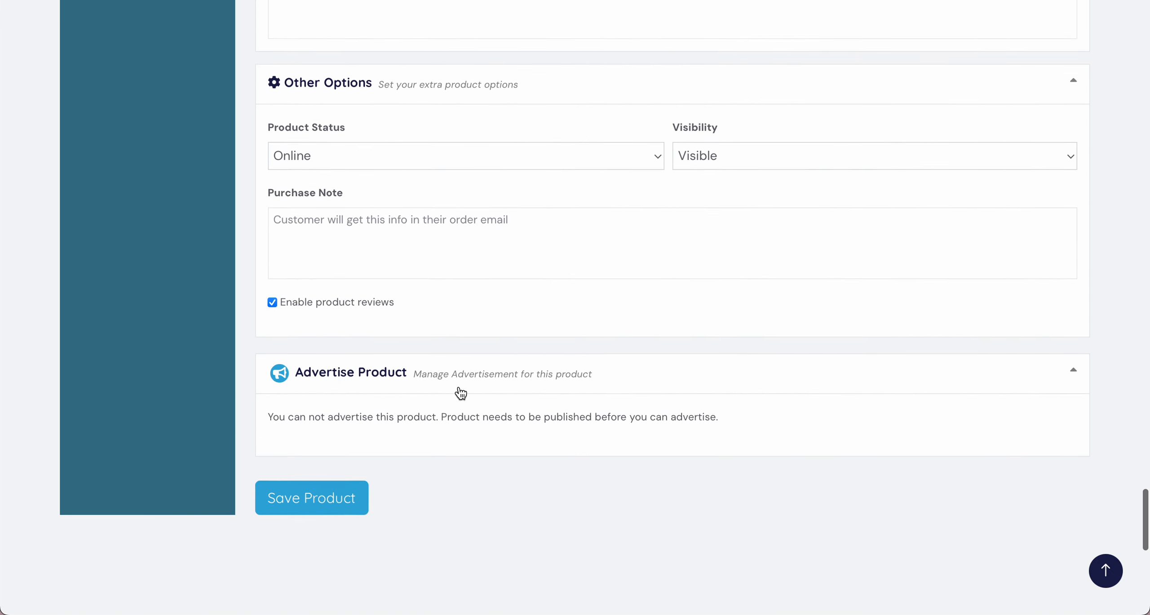
left_click(314, 497)
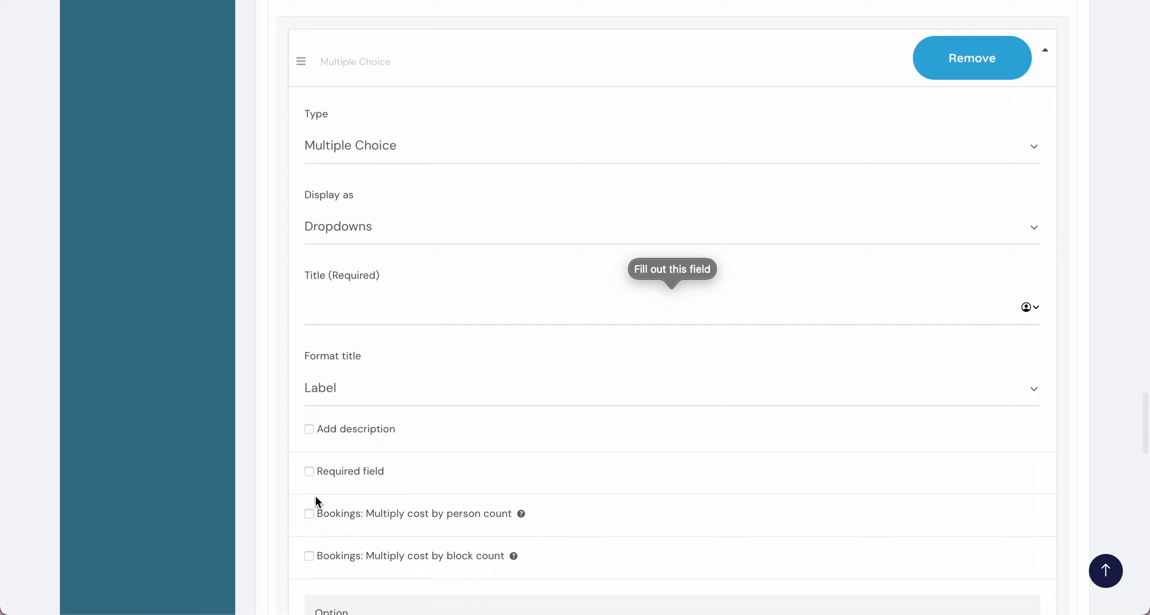
Remove the untitled multiple-choice add-on field and save the booking product.
scroll(490, 357, "up", 3)
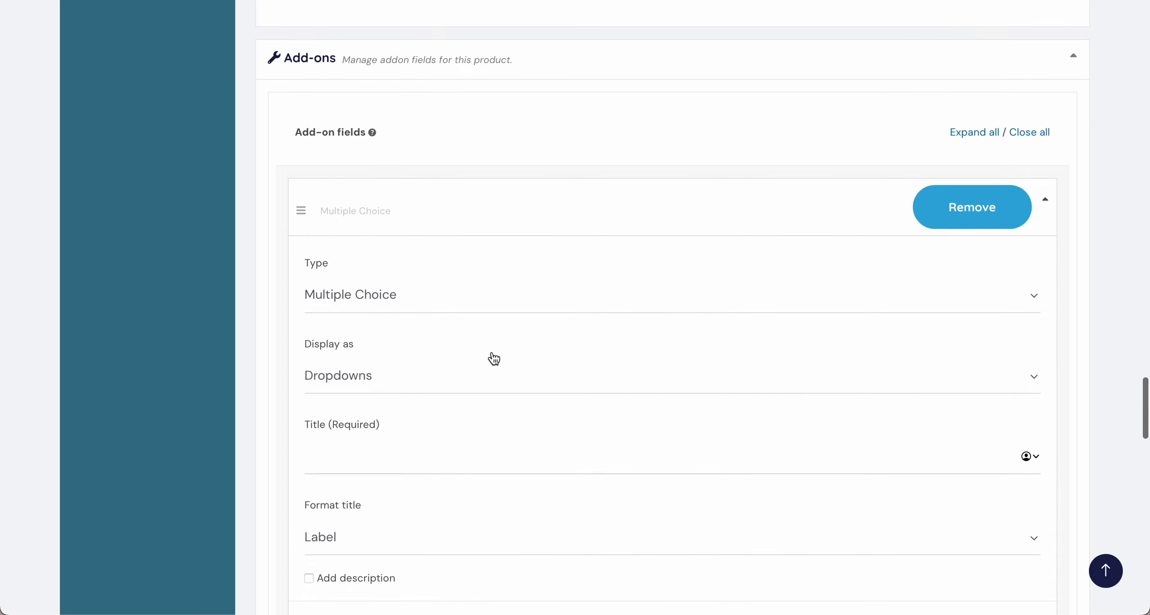
left_click(935, 221)
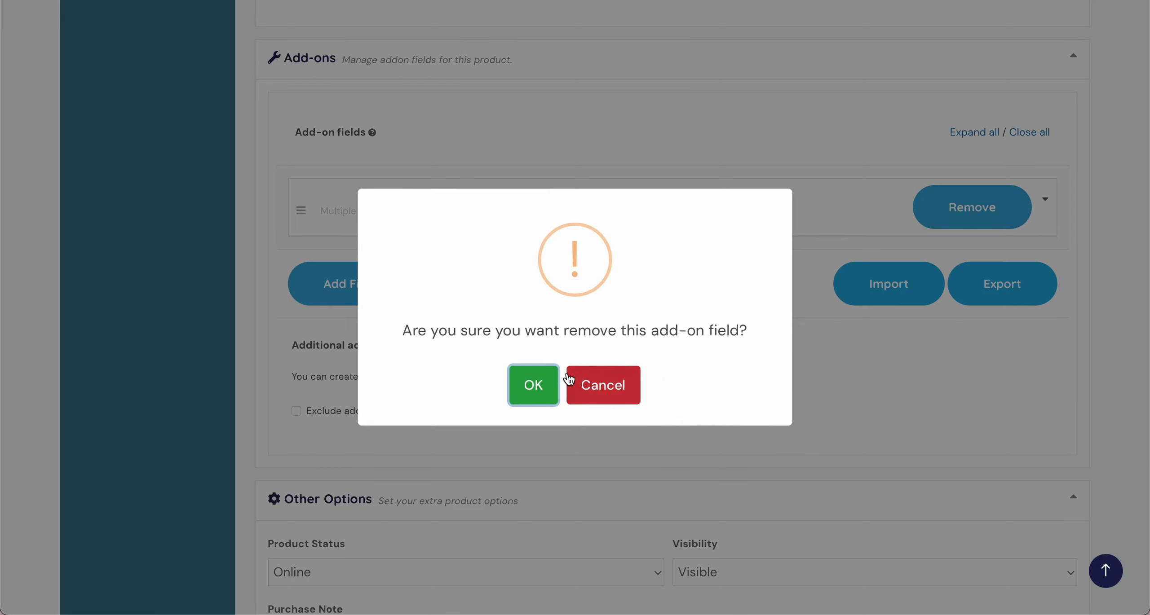
left_click(534, 385)
scroll(530, 382, "down", 15)
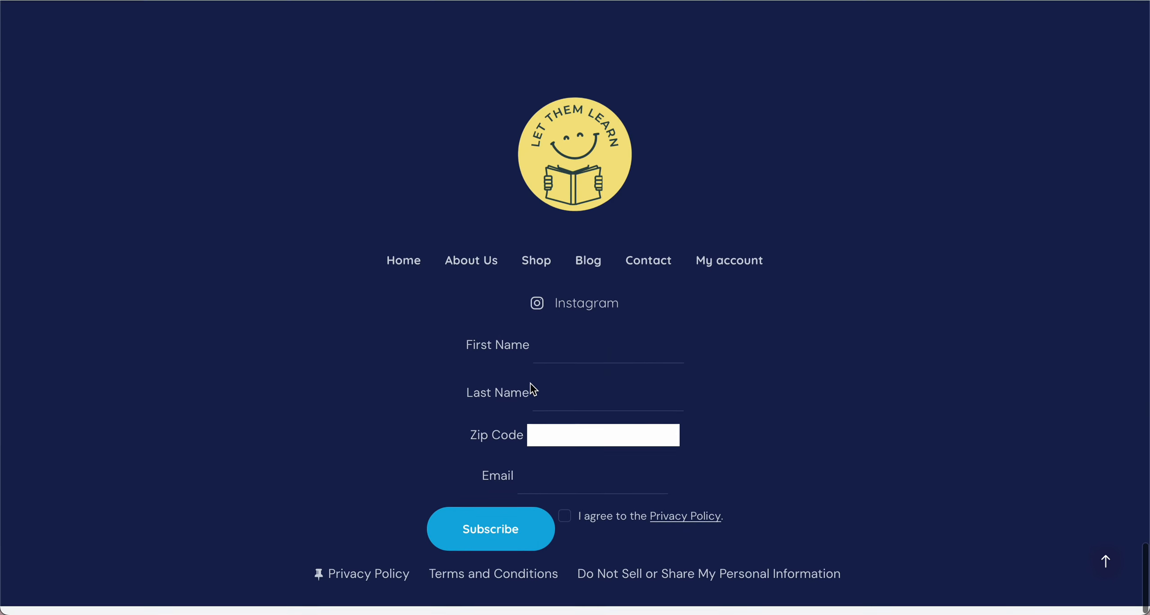
scroll(530, 381, "up", 5)
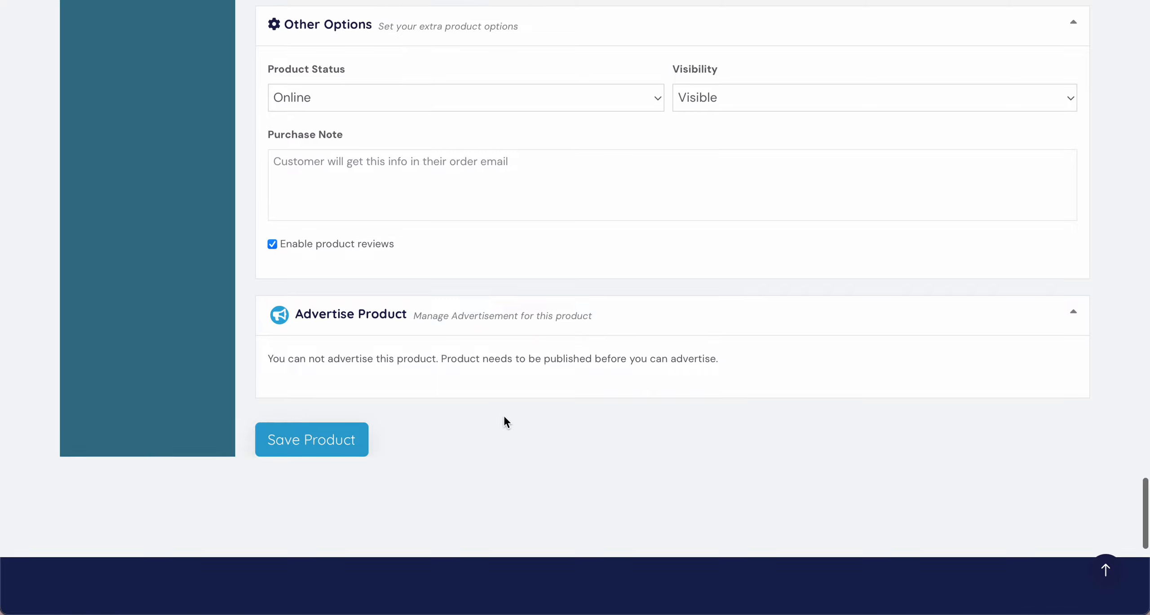
Open the saved Tutoring product's shop page and review its price, short description, category, tags and additional information.
scroll(504, 418, "up", 20)
scroll(504, 418, "up", 15)
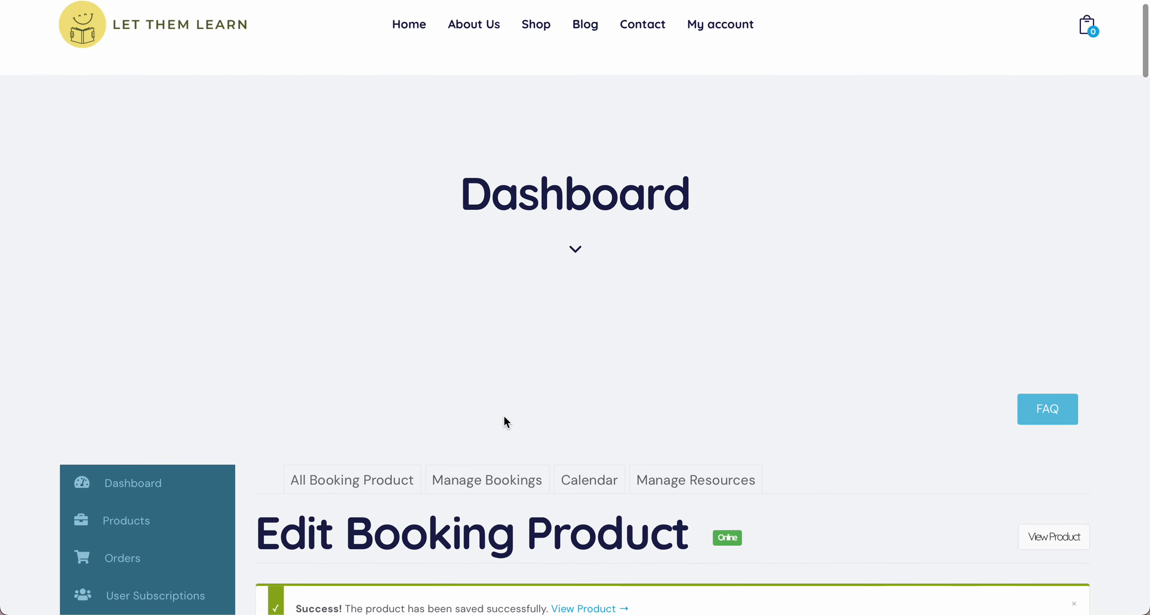
scroll(504, 417, "down", 3)
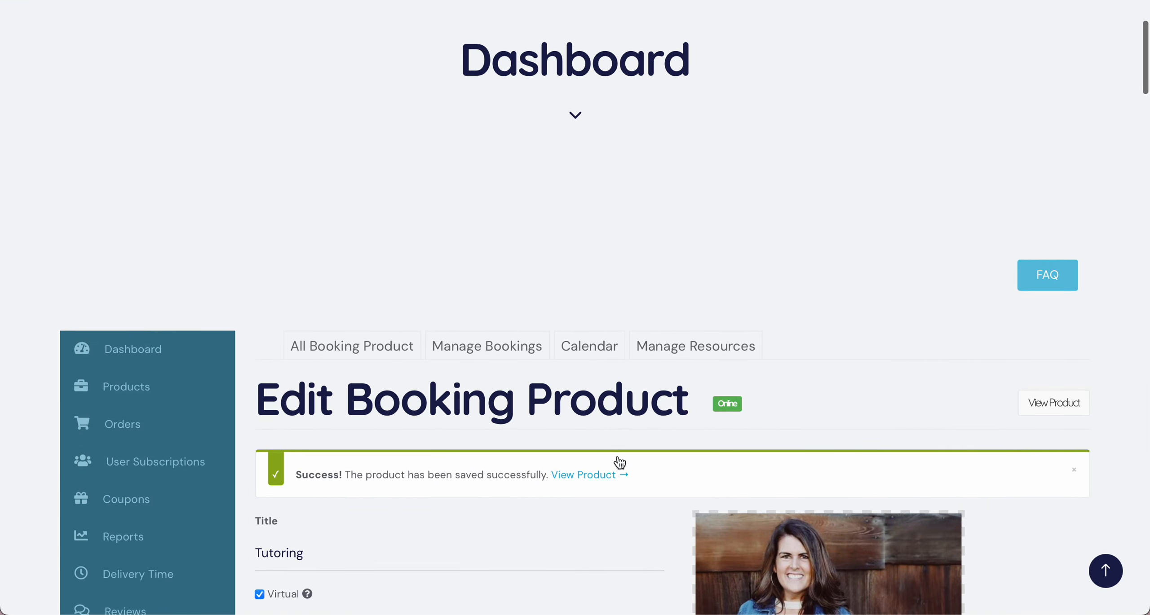
scroll(899, 335, "down", 3)
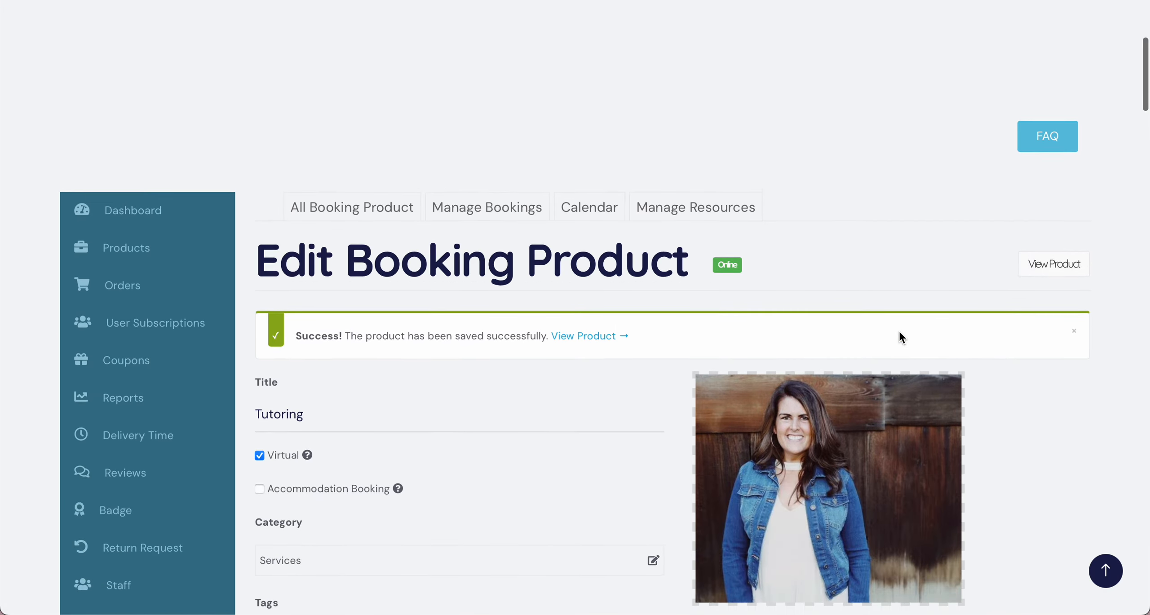
left_click(1047, 264)
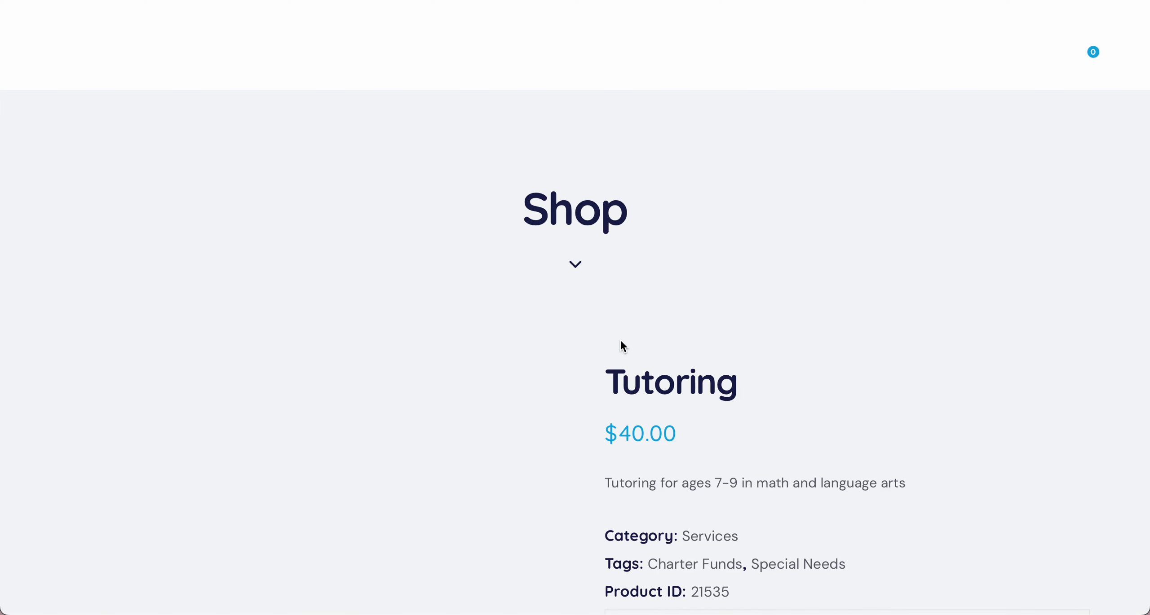
scroll(621, 340, "down", 5)
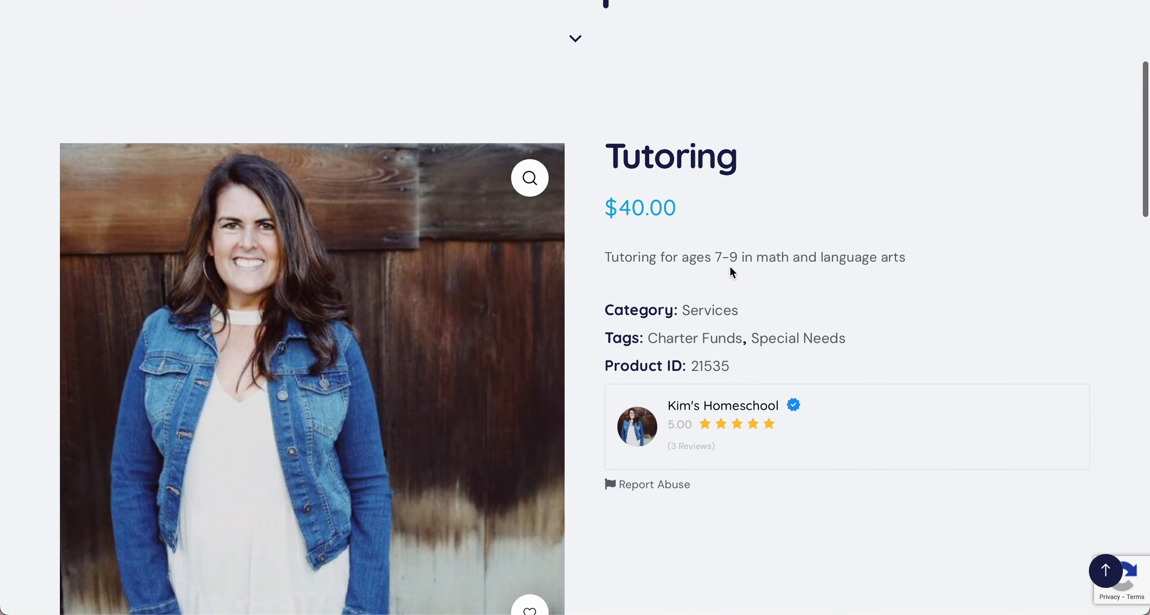
scroll(730, 271, "down", 9)
scroll(730, 268, "down", 4)
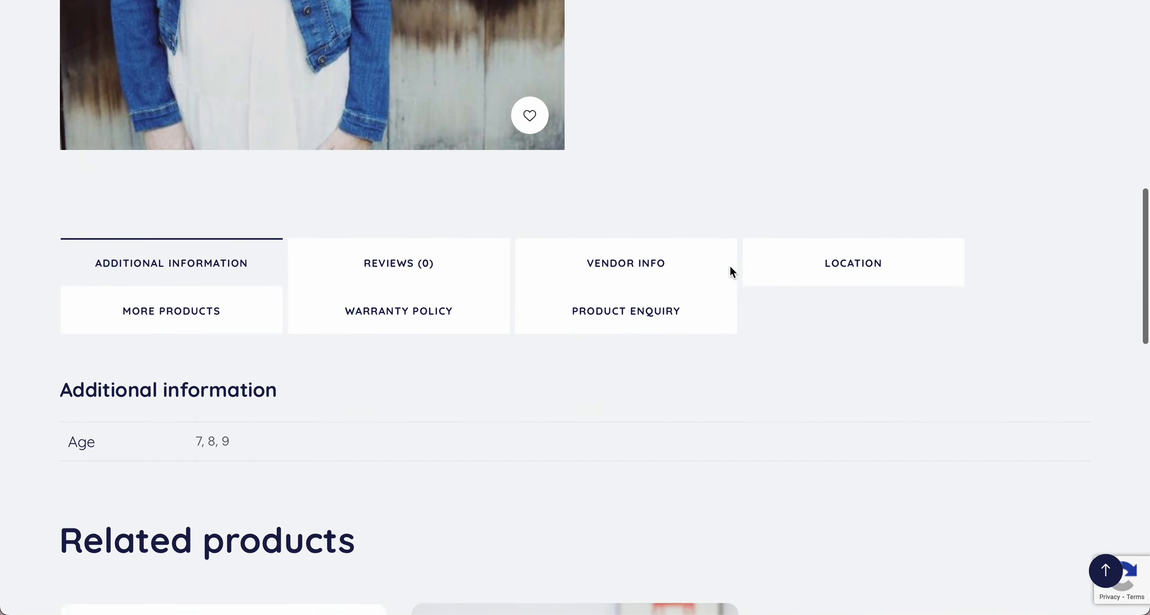
Open the account page, request to log out of the vendor account, and return to the account page.
scroll(354, 339, "up", 18)
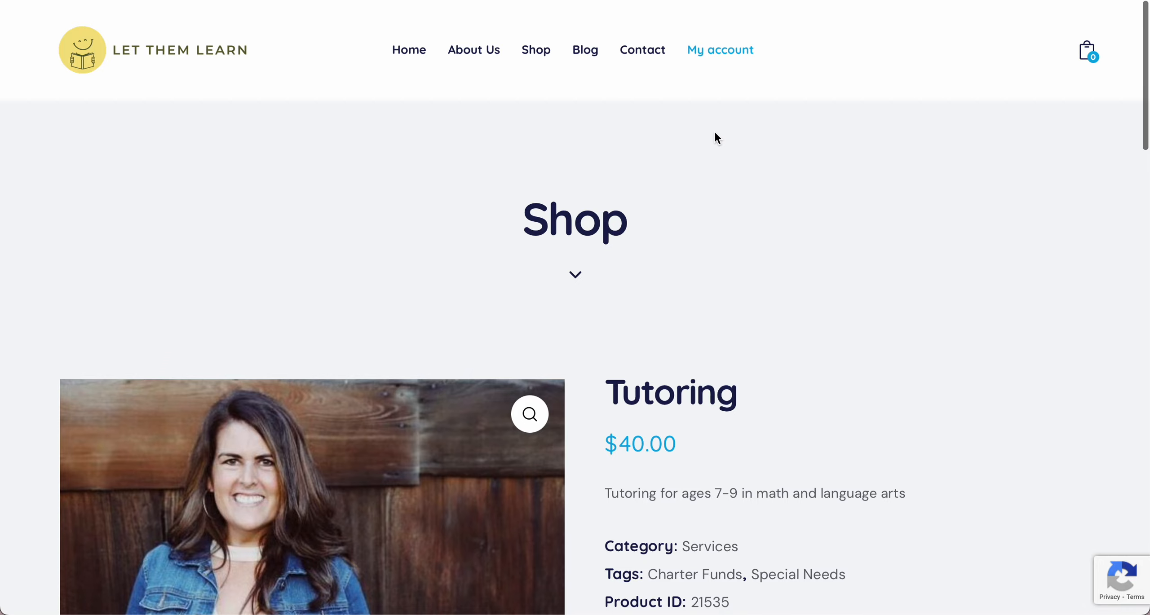
scroll(714, 130, "down", 1)
left_click(726, 76)
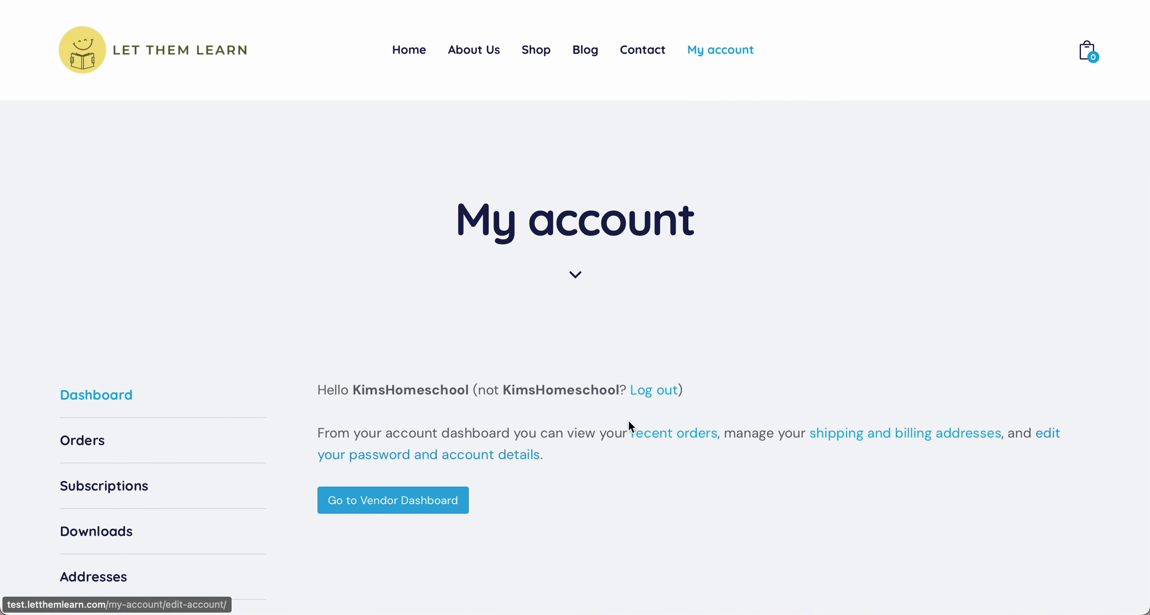
left_click(655, 397)
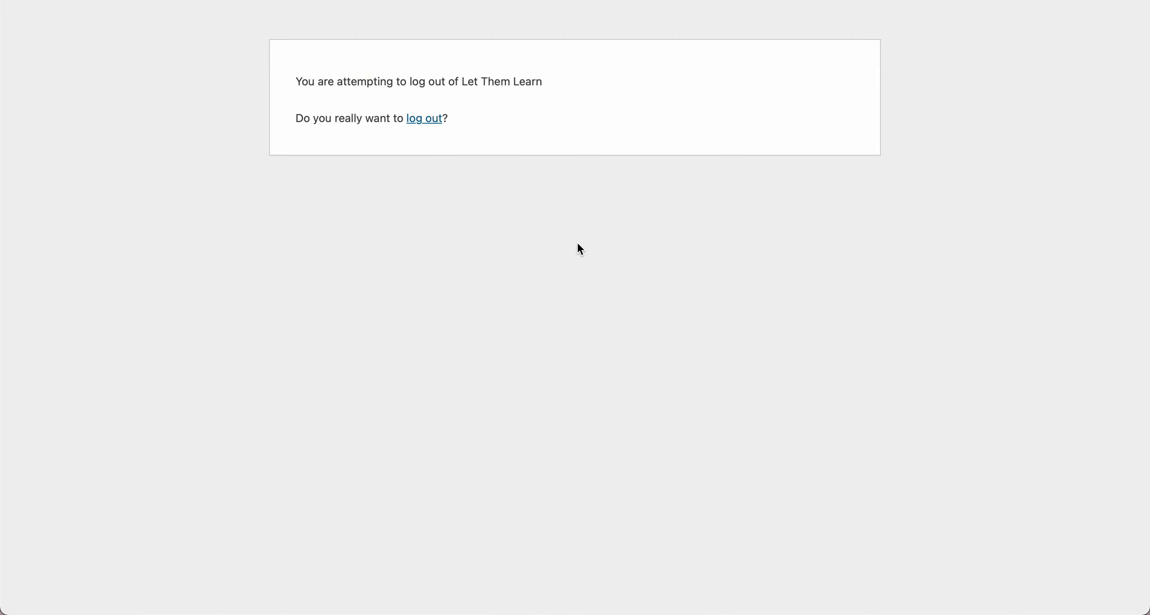
key("super+Left")
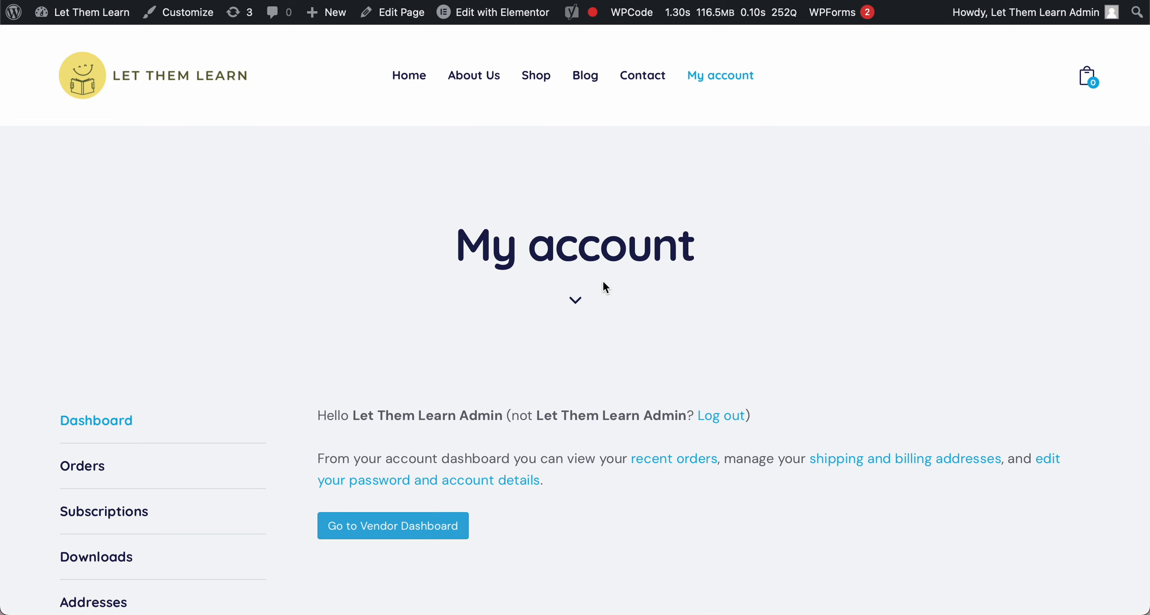
Go to the shop, browse the product listings and open the Tutoring product shown beside Kim's Homeschool.
scroll(603, 281, "down", 1)
scroll(603, 283, "down", 7)
scroll(603, 283, "up", 8)
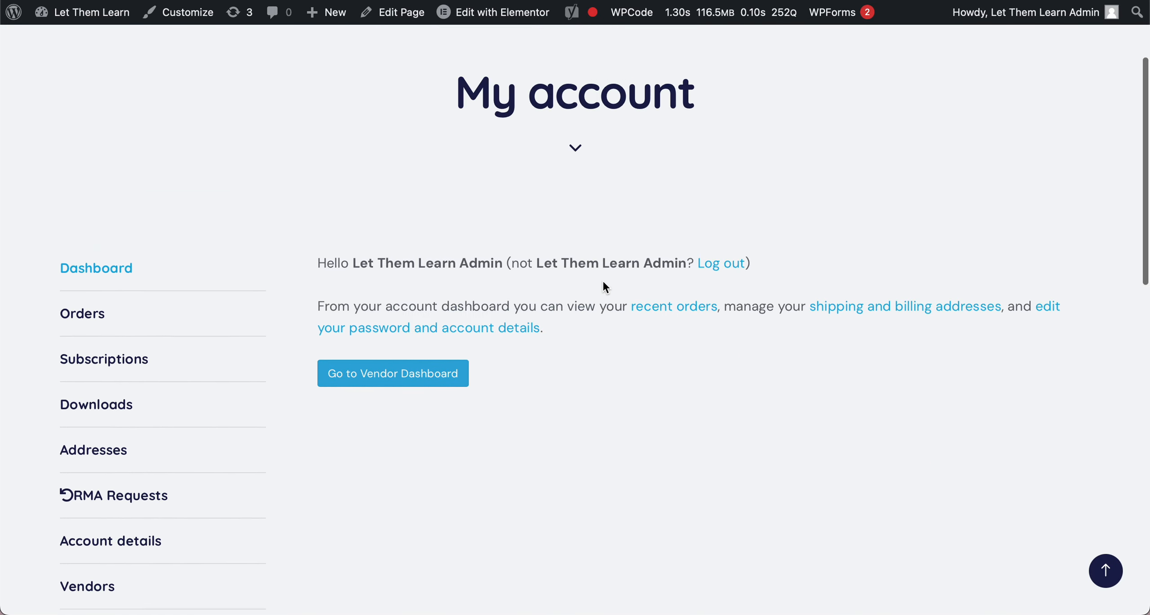
mouse_move(534, 83)
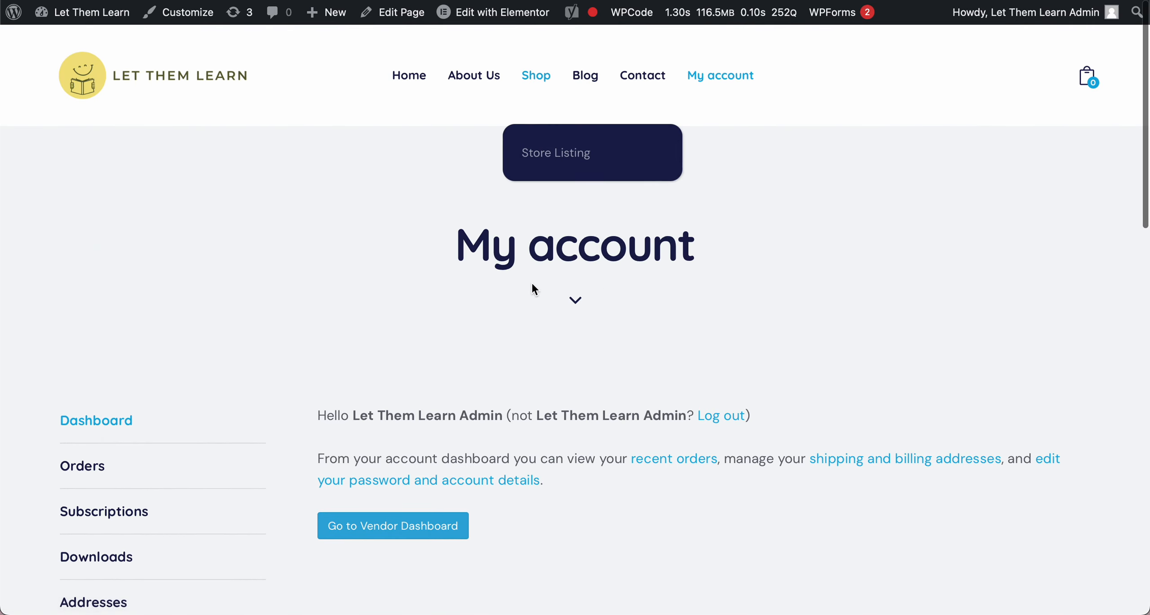
scroll(536, 300, "down", 5)
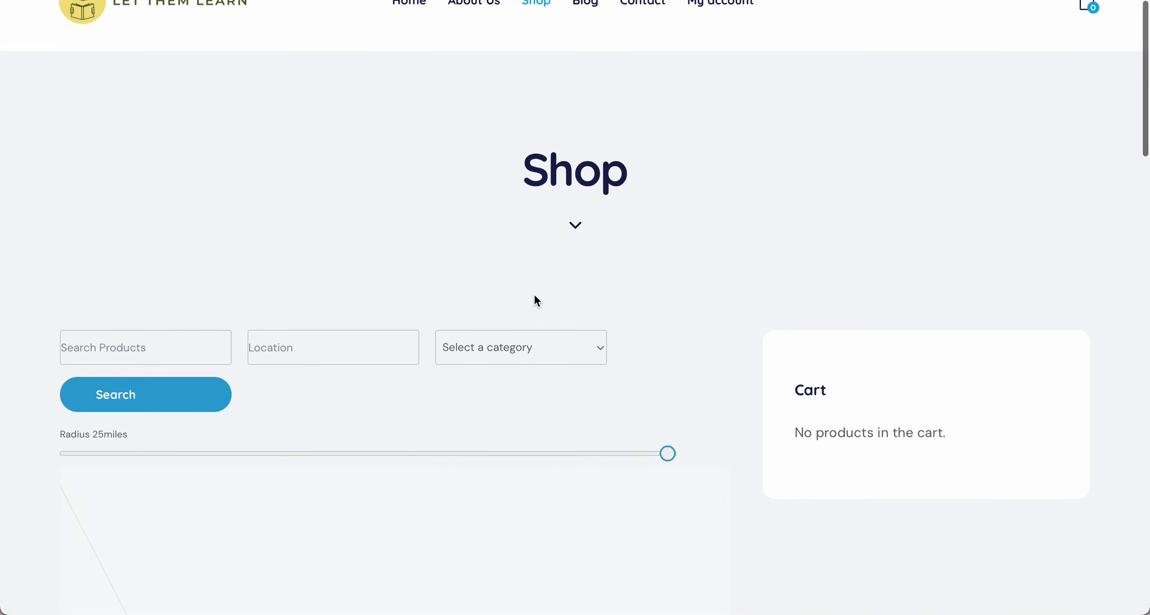
scroll(244, 269, "down", 10)
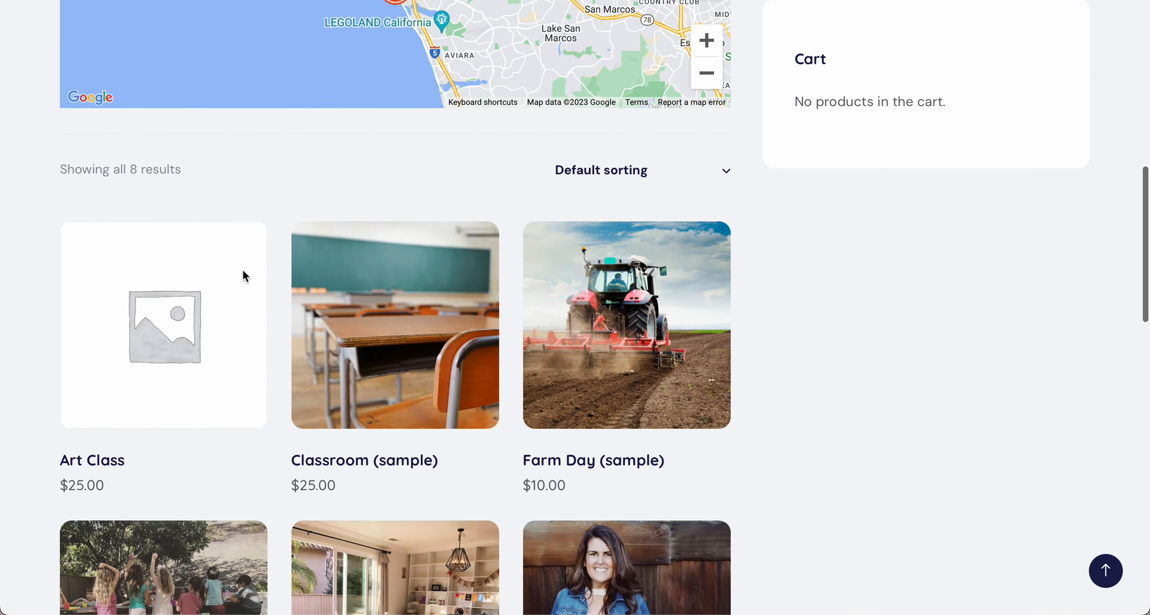
scroll(244, 276, "down", 12)
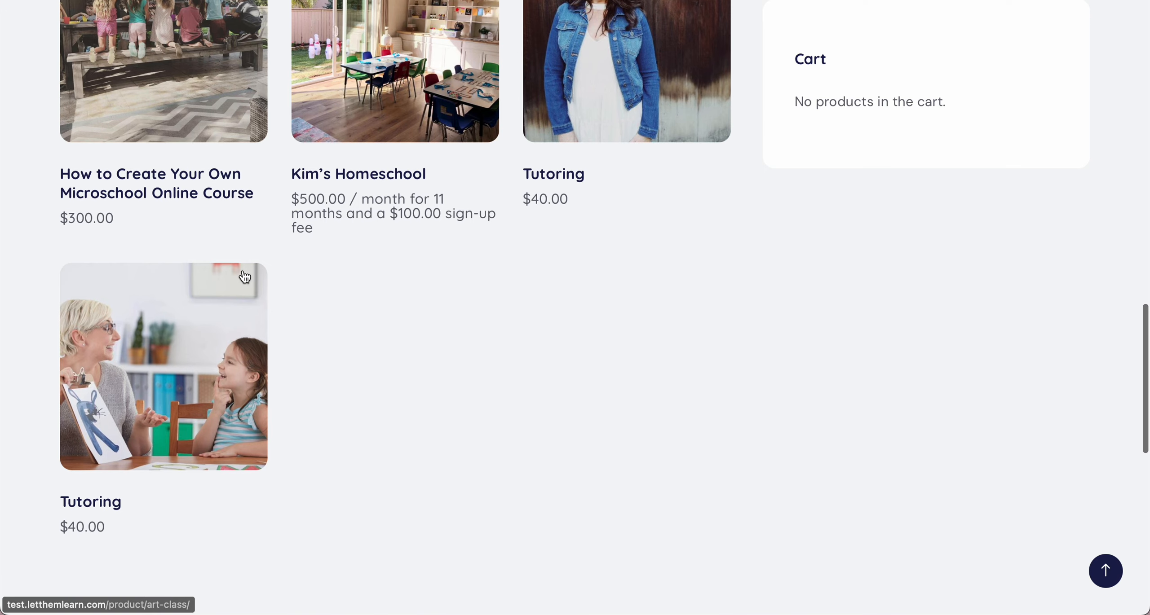
scroll(245, 276, "up", 4)
mouse_move(610, 265)
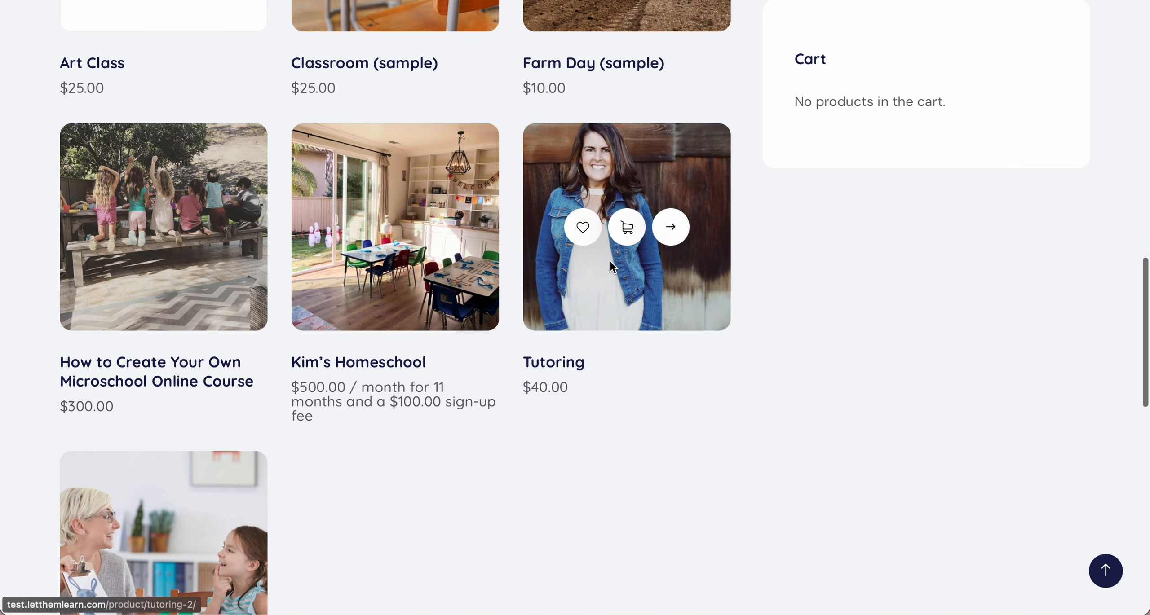
left_click(707, 374)
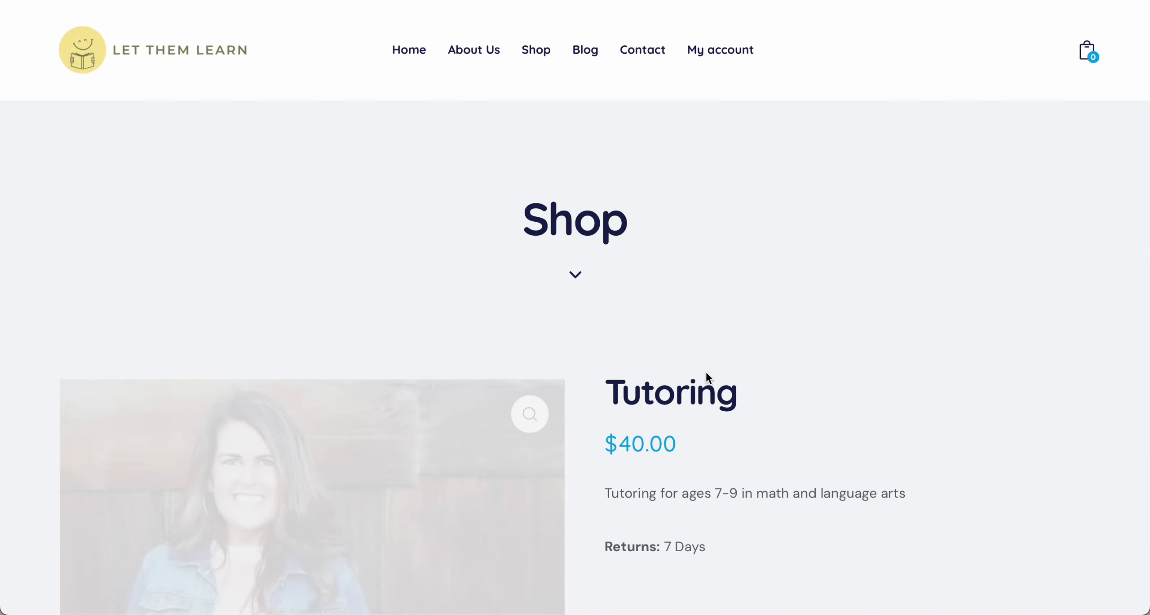
Choose October 9, 2023 at 8:00 am for the tutoring session and submit the booking through Check Availability.
scroll(705, 375, "down", 8)
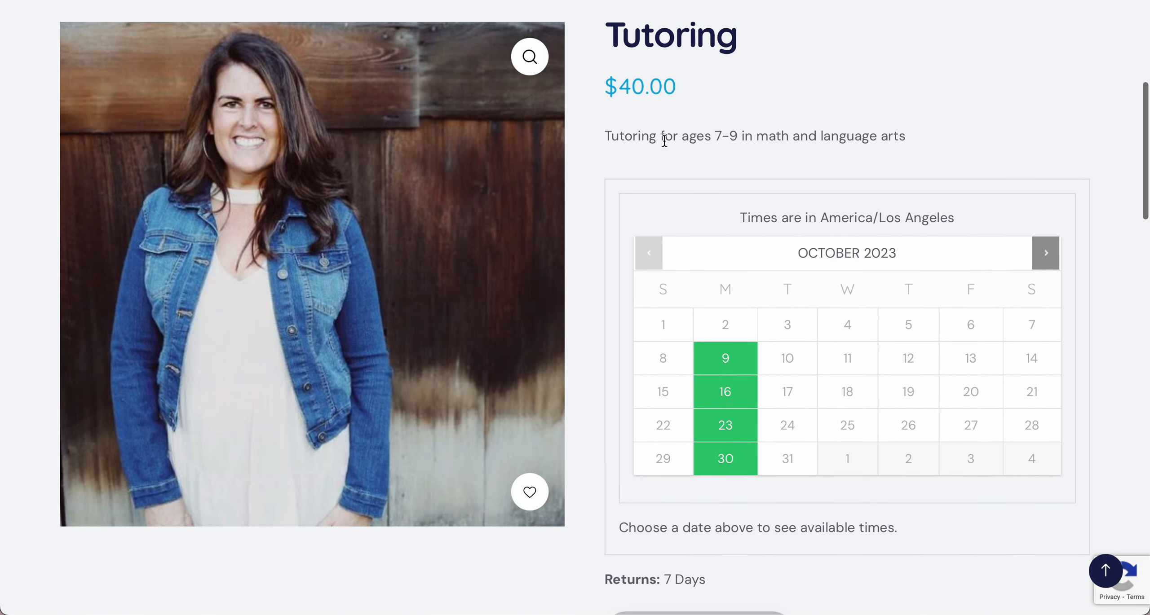
scroll(729, 333, "down", 5)
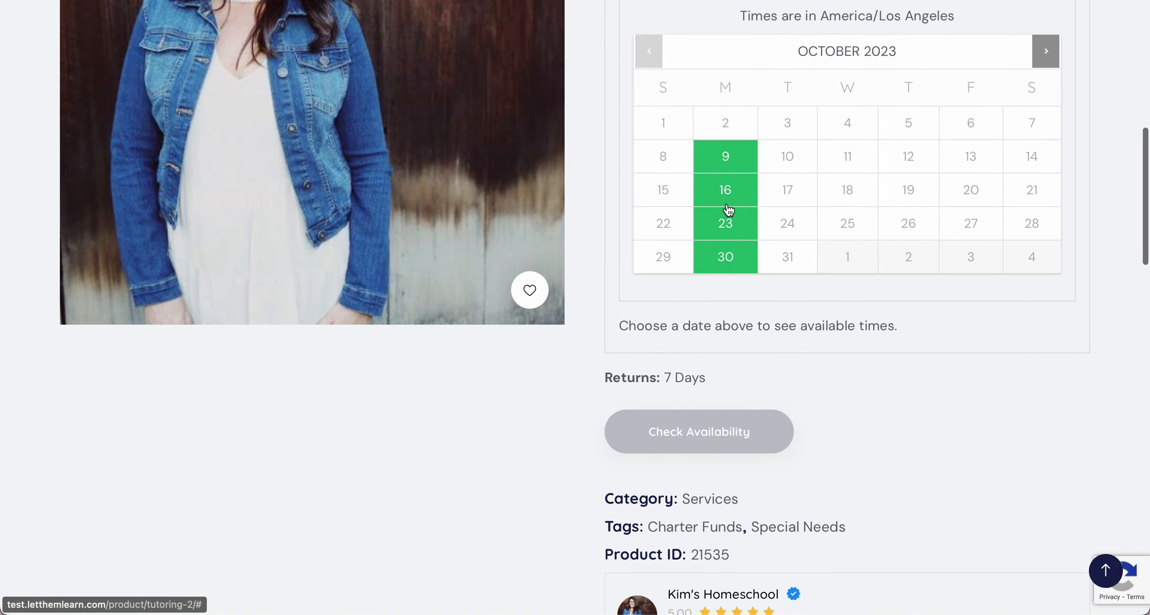
left_click(726, 157)
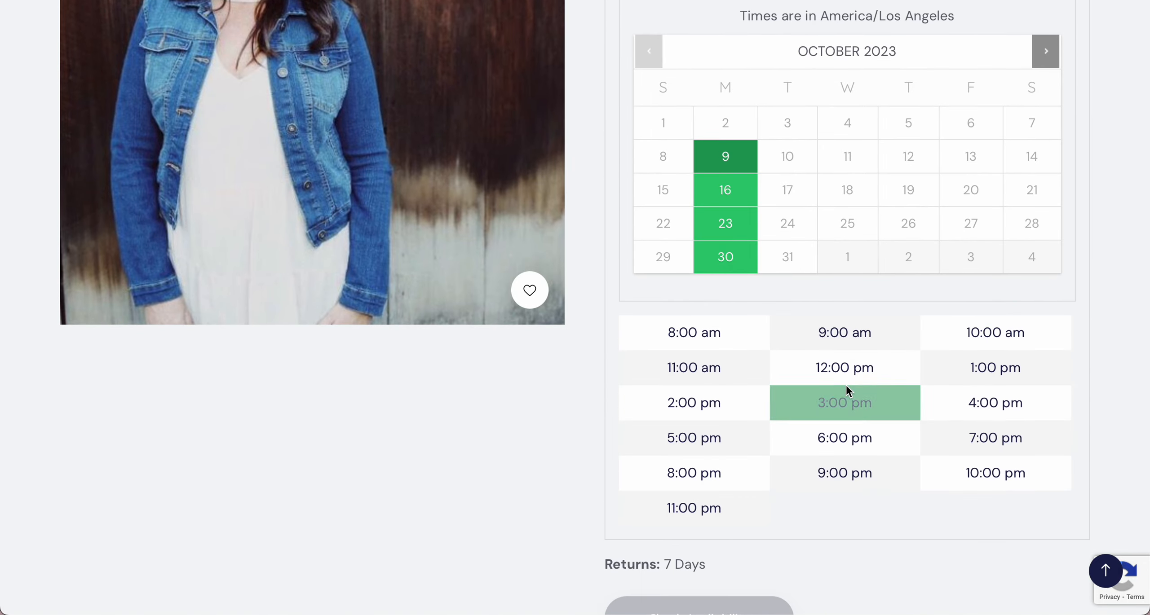
left_click(845, 389)
scroll(845, 384, "down", 2)
left_click(730, 287)
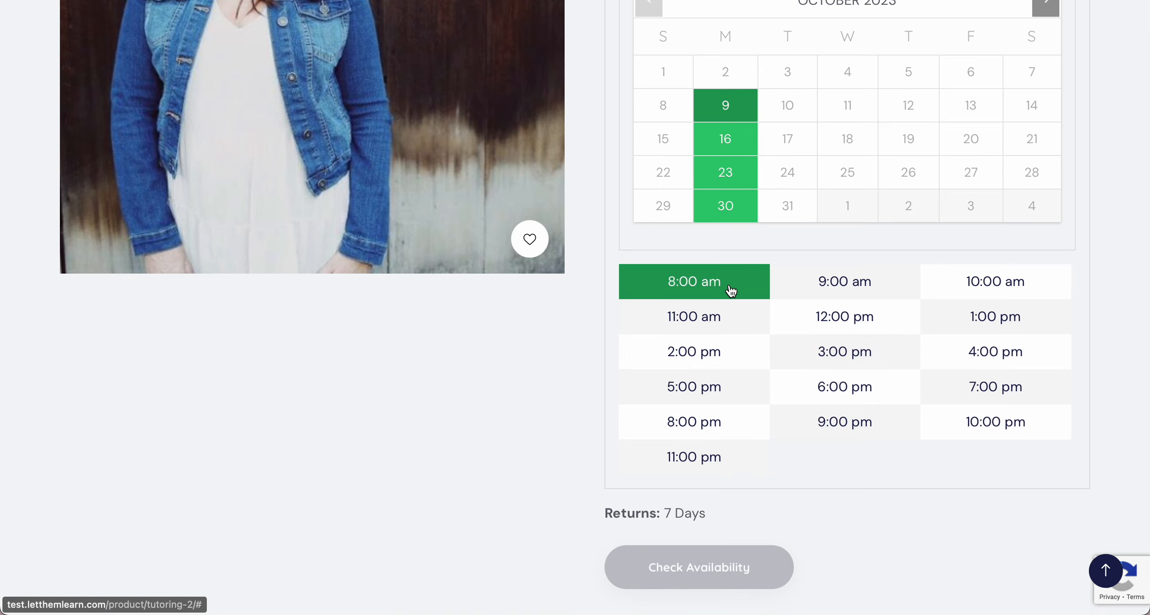
scroll(809, 423, "down", 2)
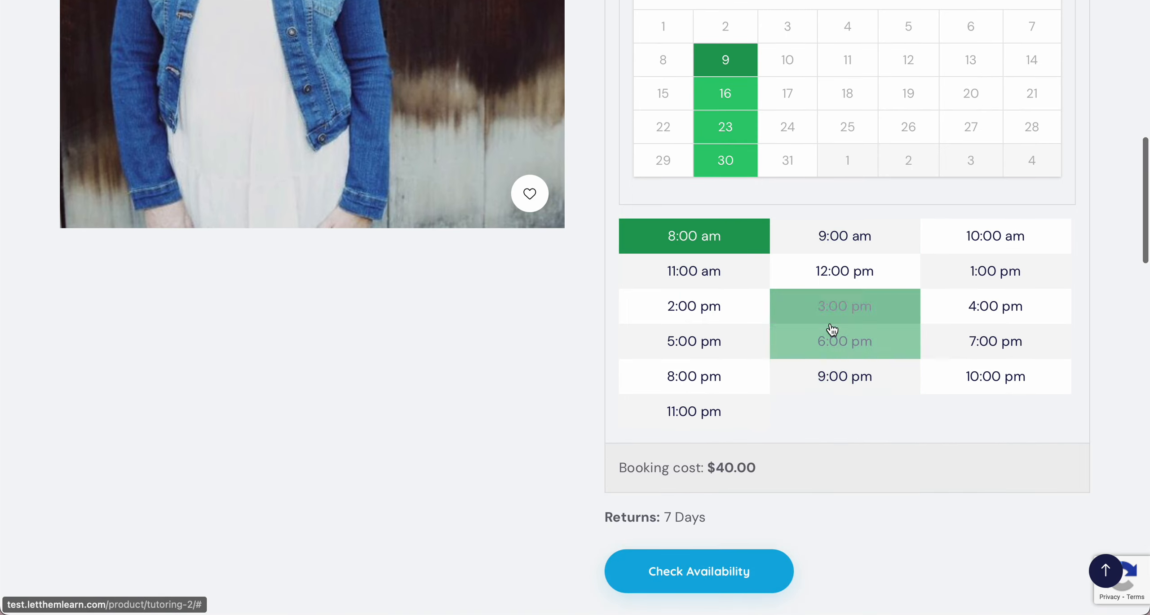
scroll(831, 330, "down", 10)
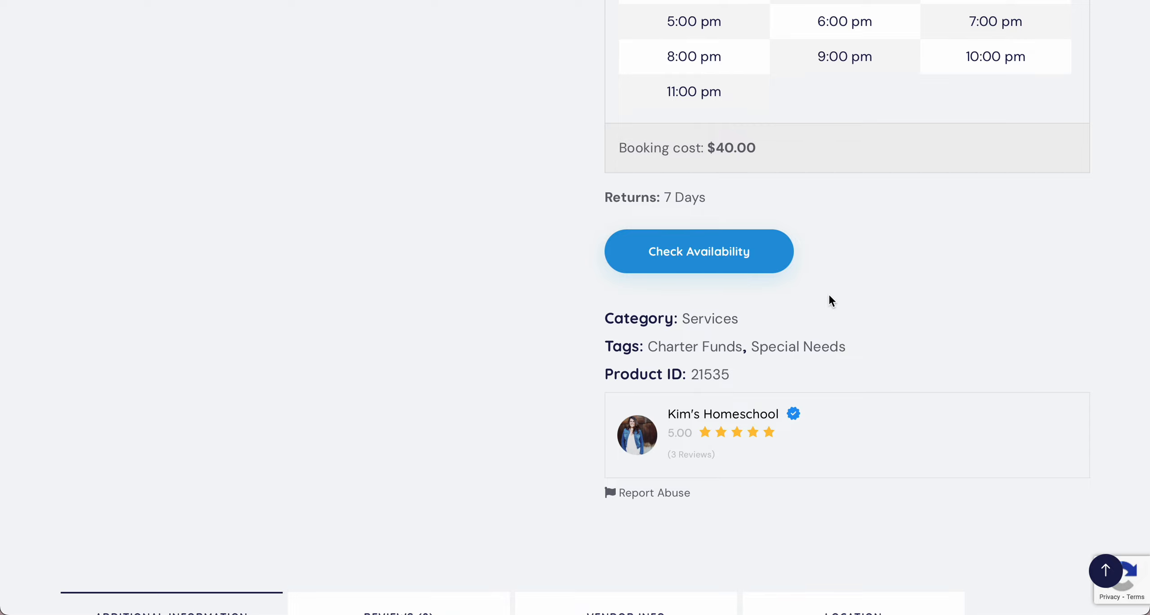
Review the Tutoring booking in the cart, including its price, quantity, coupon option, cart totals and checkout stages.
scroll(828, 300, "down", 7)
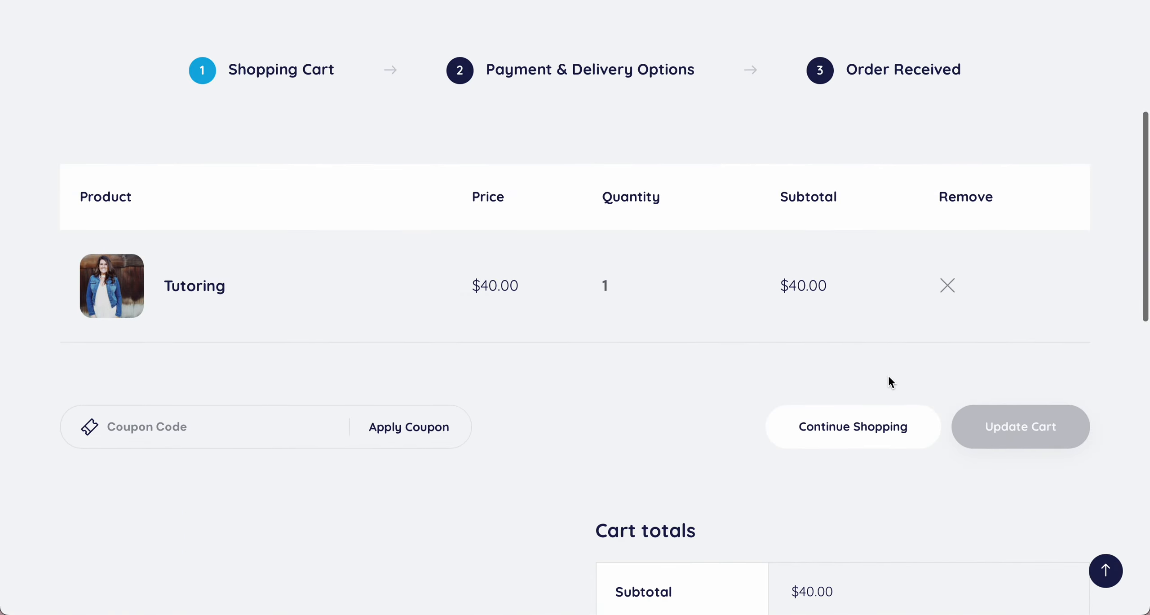
scroll(934, 426, "down", 5)
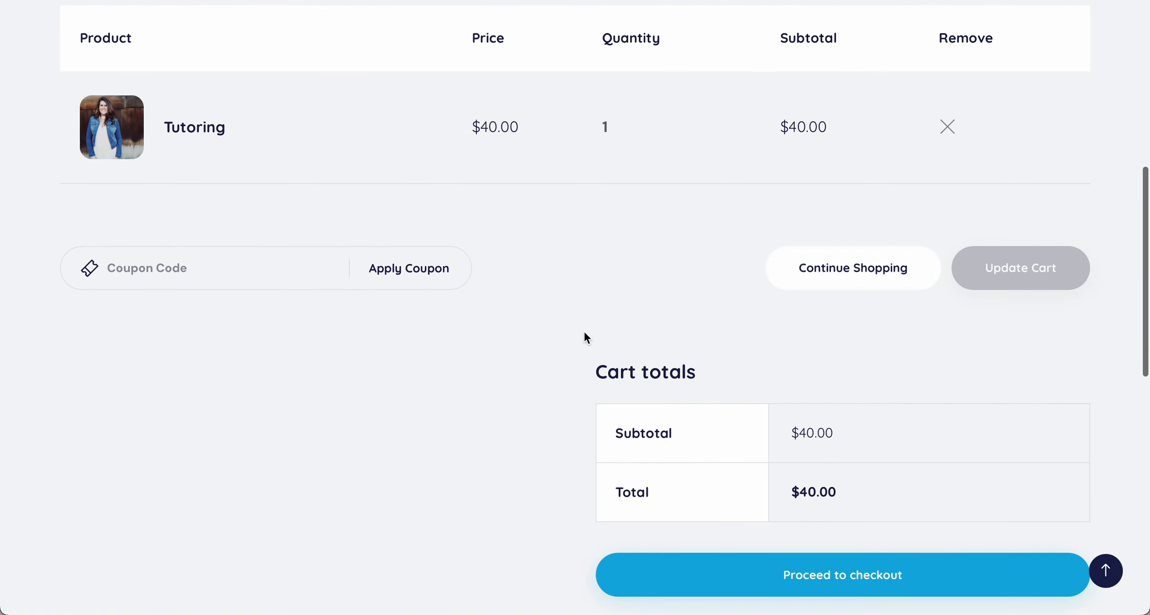
scroll(656, 379, "down", 2)
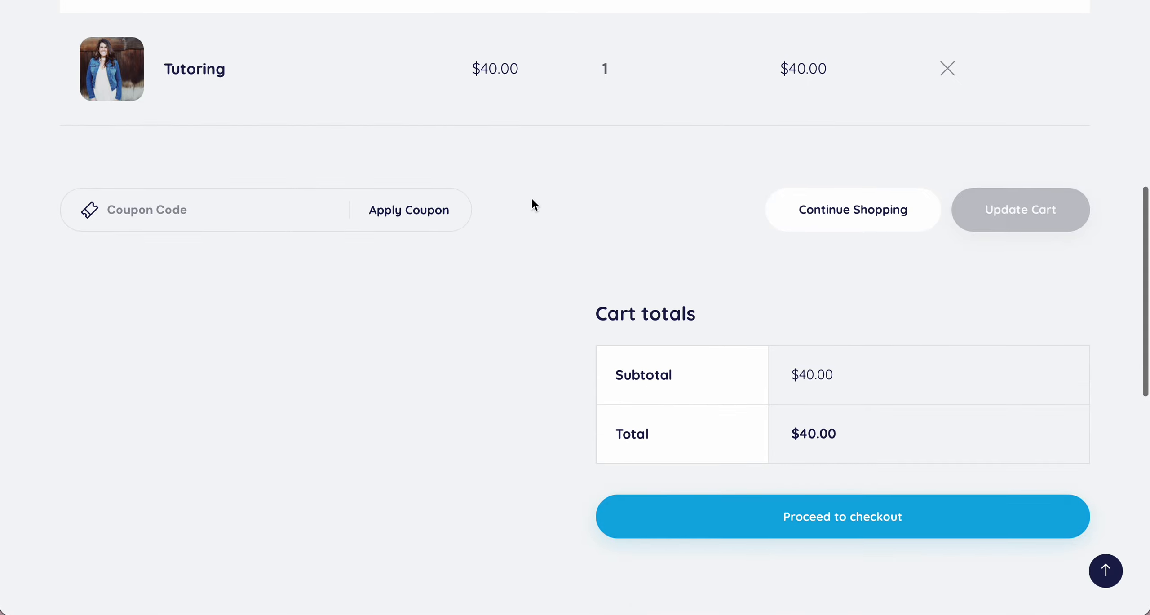
scroll(531, 202, "up", 4)
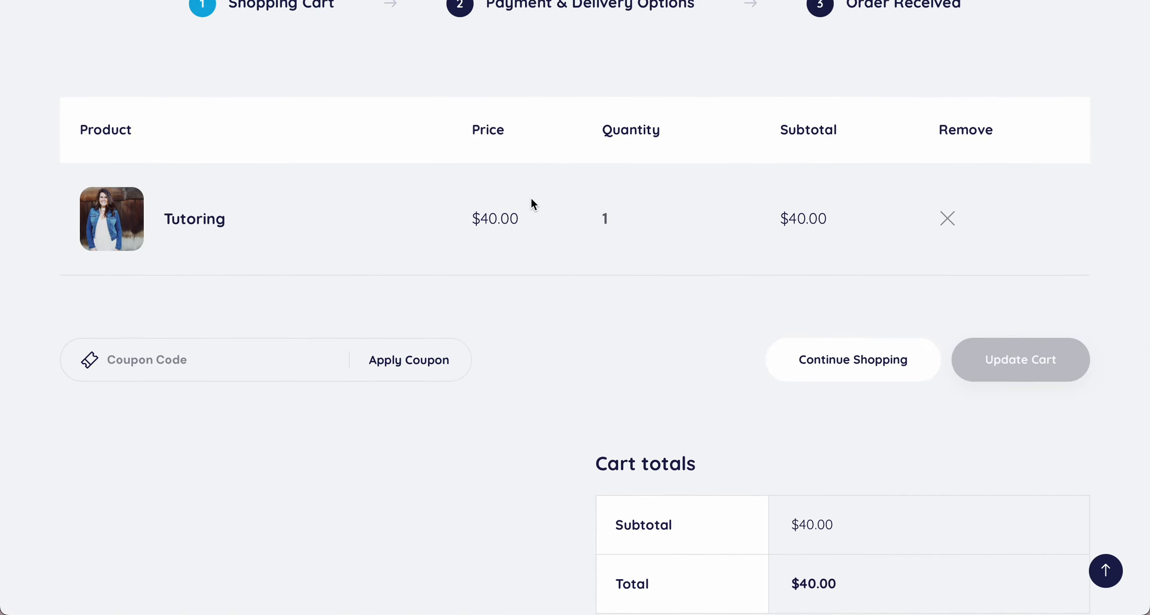
scroll(594, 348, "up", 12)
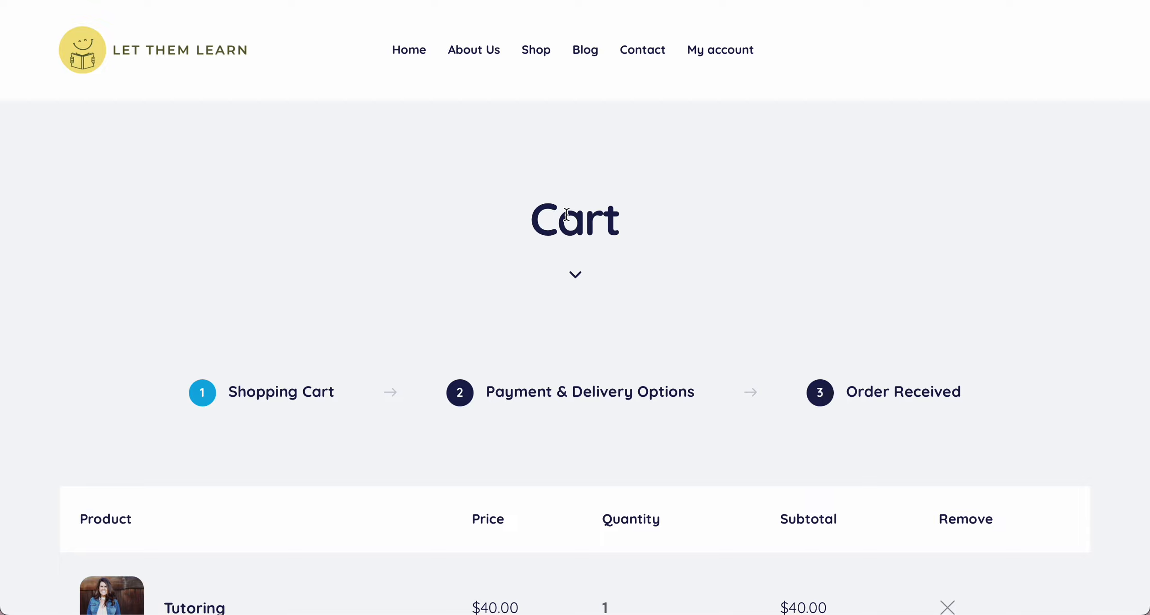
scroll(656, 303, "down", 4)
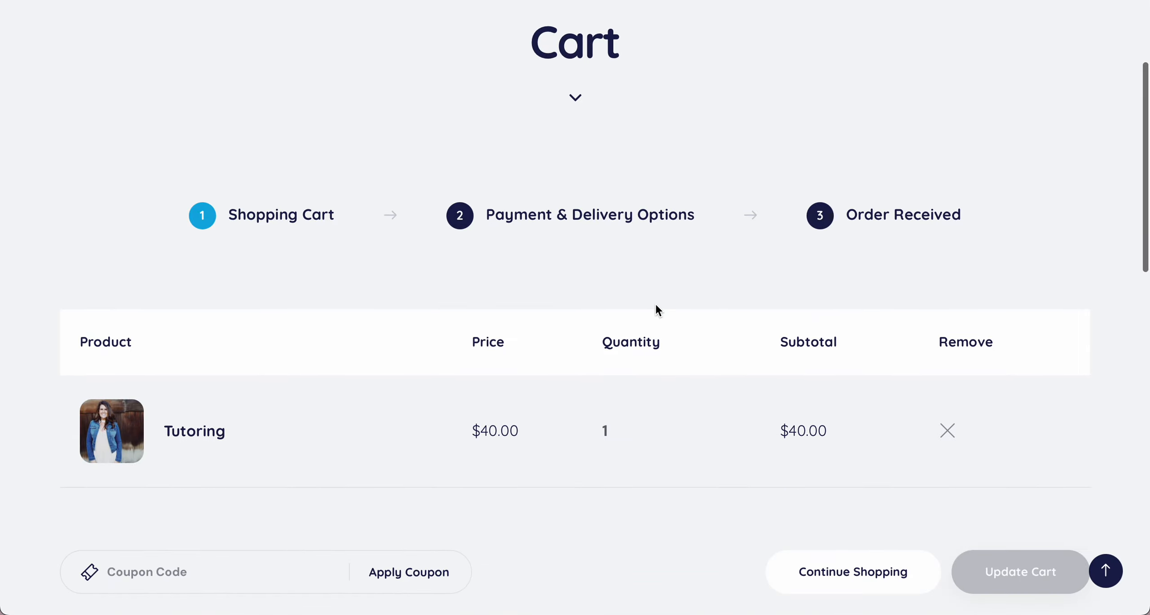